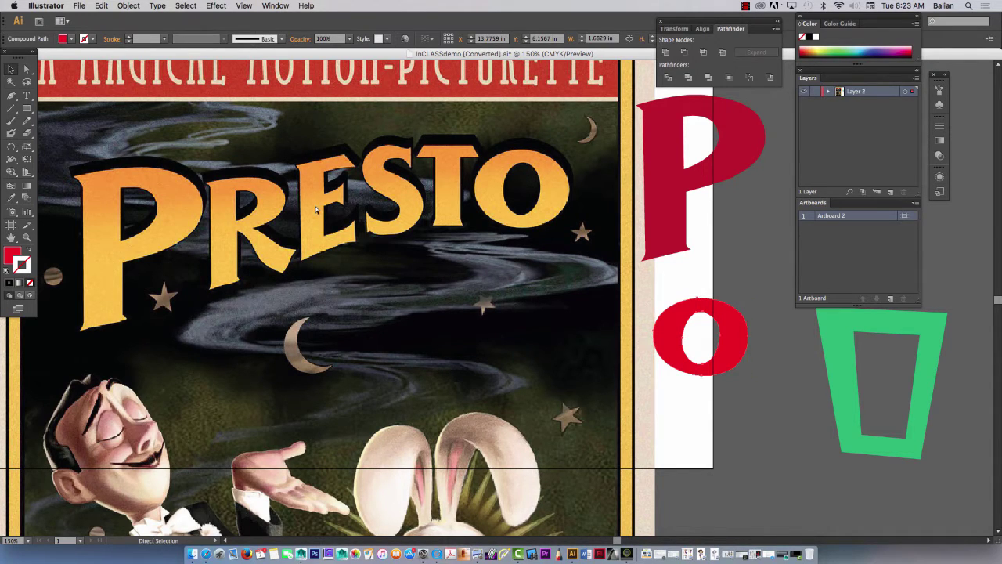
Activate the Pen tool and swap fill and stroke, giving a red stroke with no fill for tracing the title lettering.
key(super+=)
drag(271, 212, 397, 274)
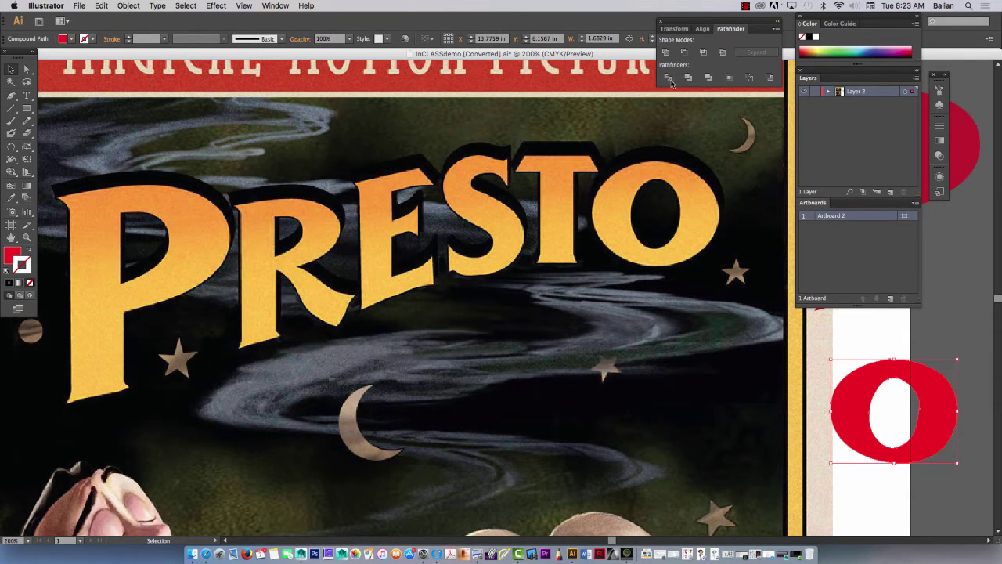
click(11, 95)
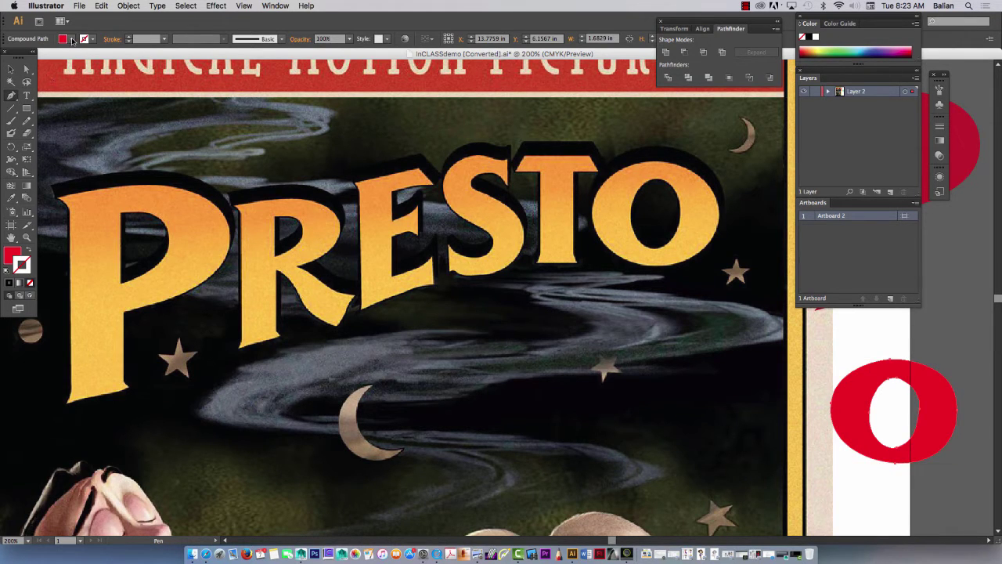
click(29, 251)
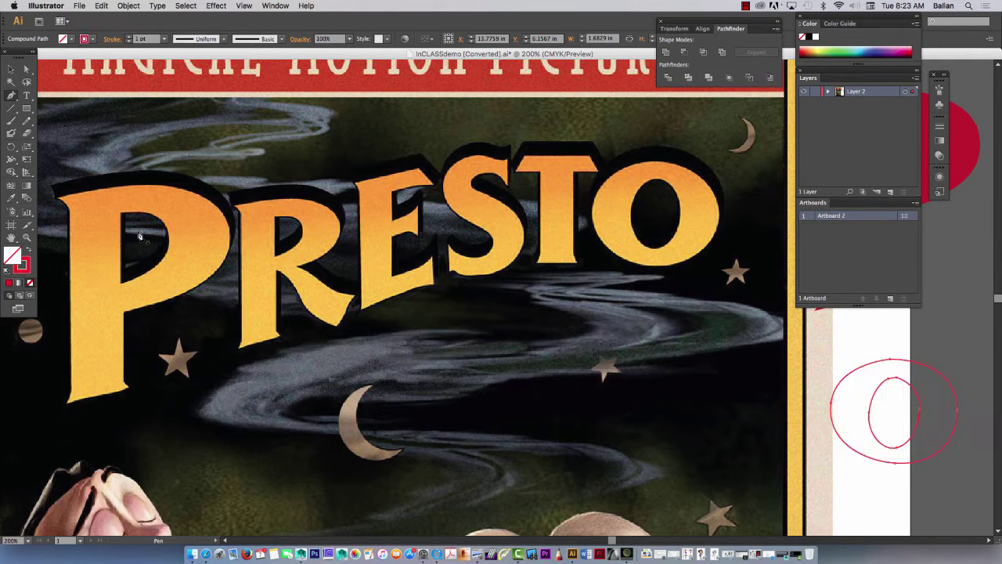
drag(243, 239, 381, 231)
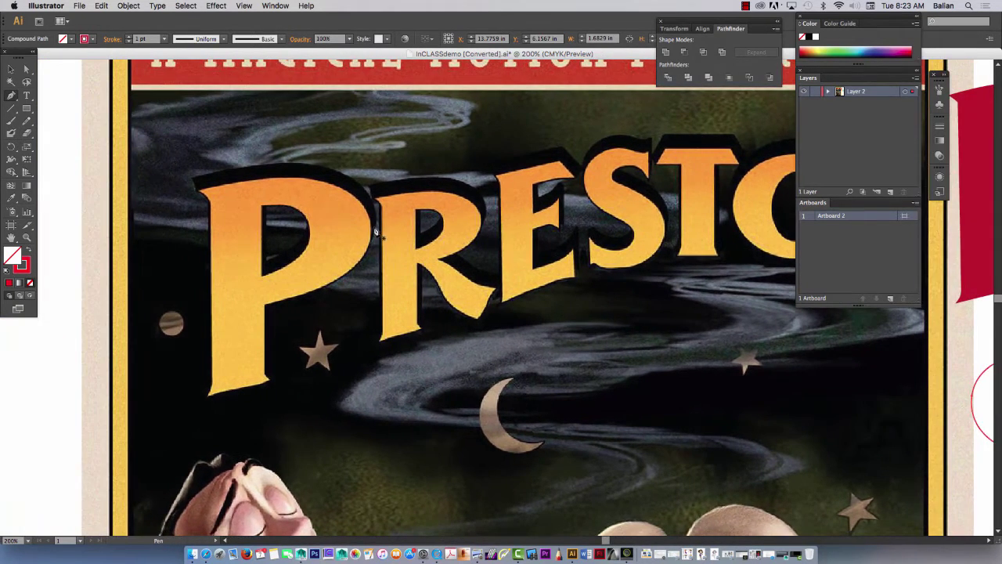
key(super+plus)
key(super+plus)
drag(145, 227, 488, 240)
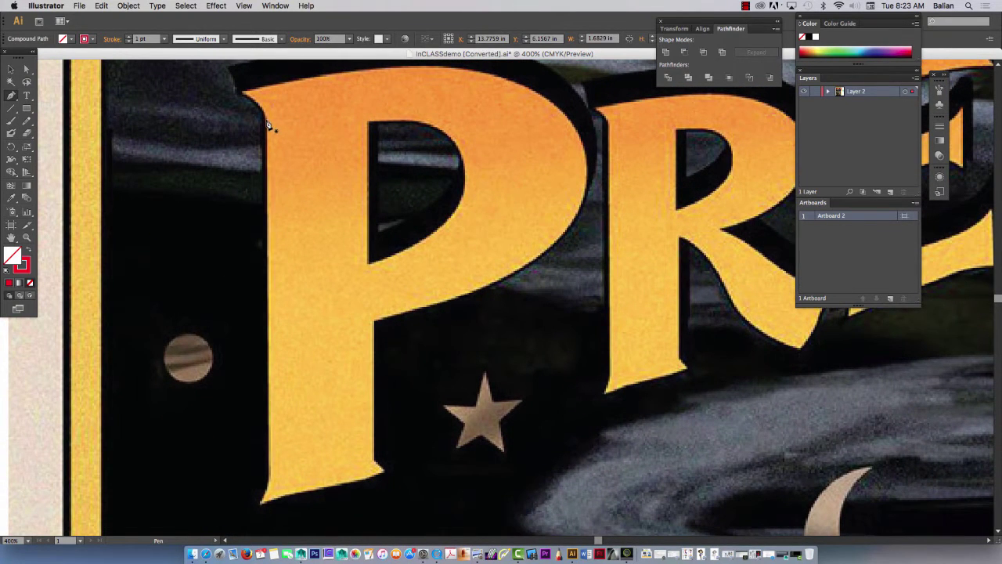
mouse_move(267, 123)
mouse_down()
mouse_move(244, 94)
mouse_move(280, 112)
mouse_move(266, 113)
mouse_up()
key(super+z)
key(super+z)
Trace the upper-left serif, top edge and outer bowl of the P in PRESTO down to its stem with the Pen tool.
drag(267, 115, 253, 101)
click(243, 91)
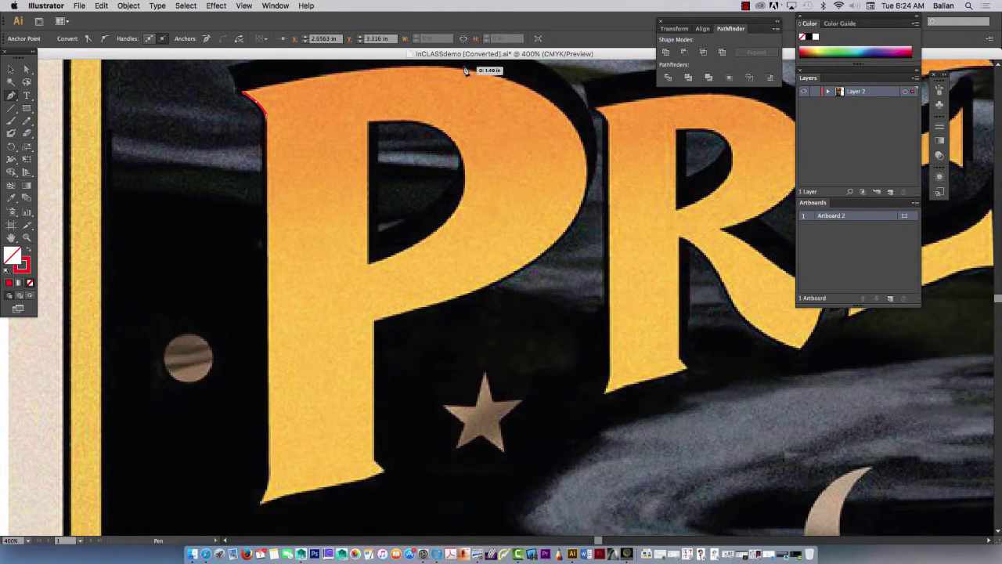
drag(458, 68, 514, 184)
drag(586, 275, 579, 346)
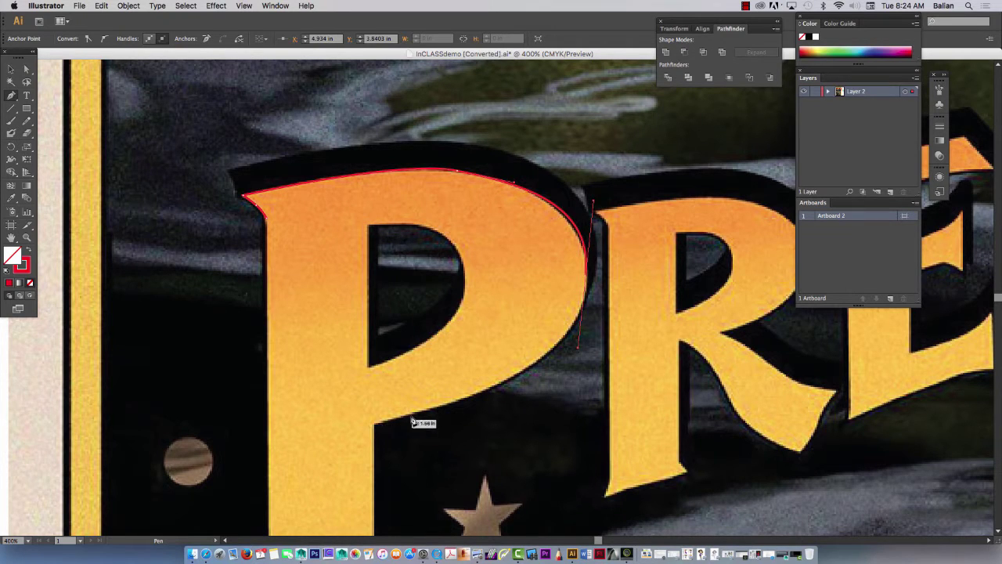
drag(441, 407, 373, 423)
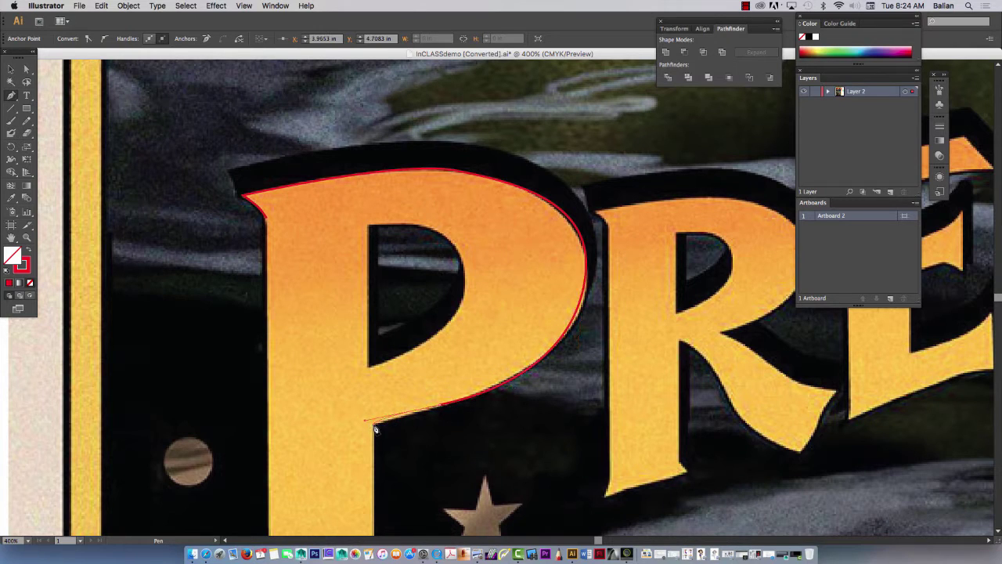
Trace the right side of the P's stem, its foot serifs and its left side, closing the outer path.
key(space)
drag(336, 500, 308, 220)
drag(345, 285, 356, 294)
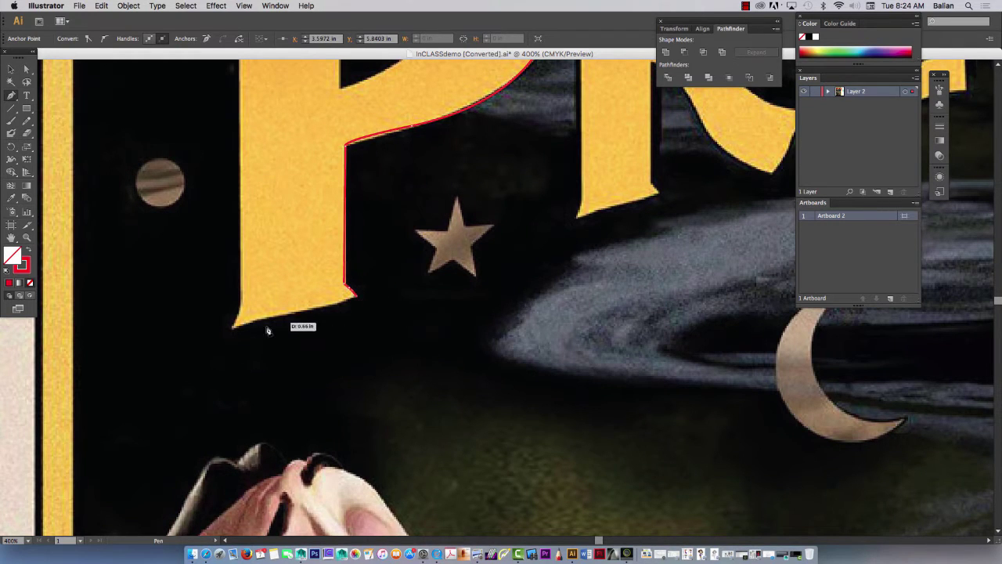
click(235, 325)
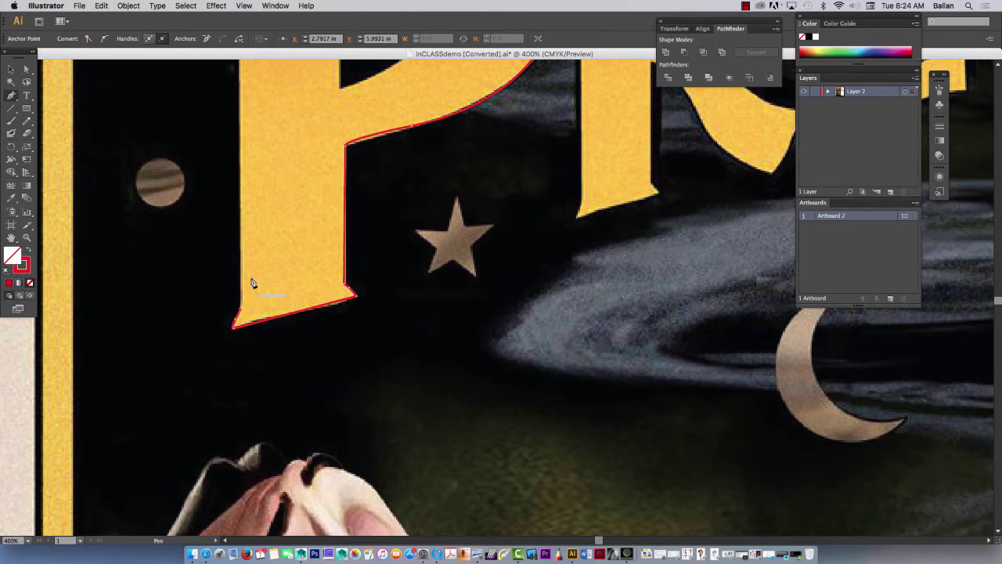
drag(284, 208, 312, 451)
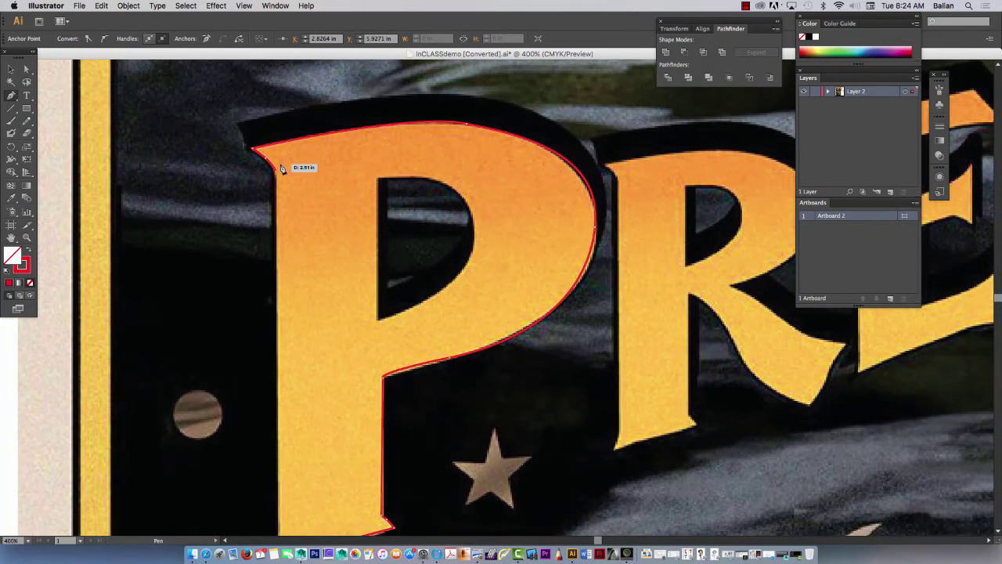
click(278, 176)
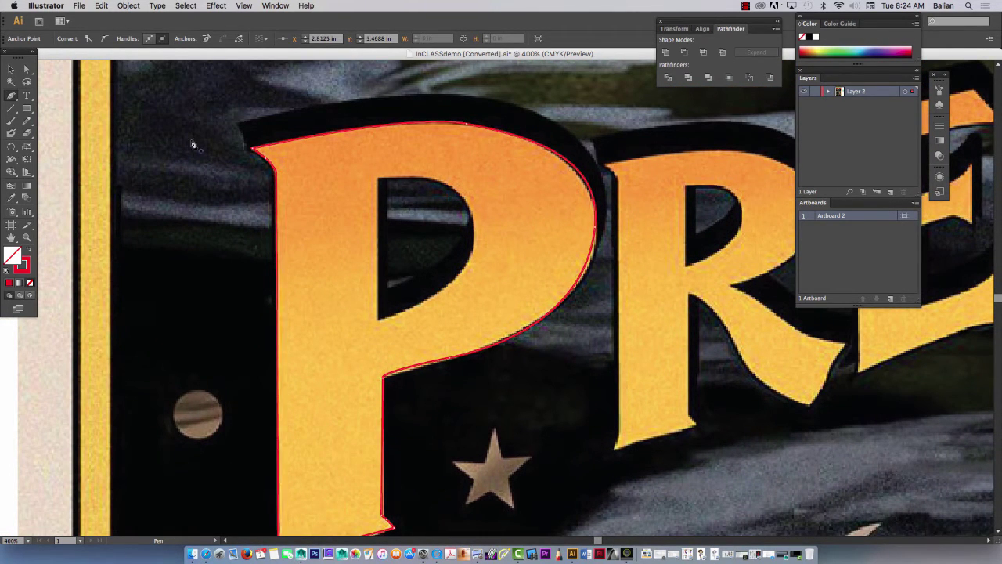
Preview the traced P with a solid red fill, then restore its unfilled red outline and deselect it.
click(11, 69)
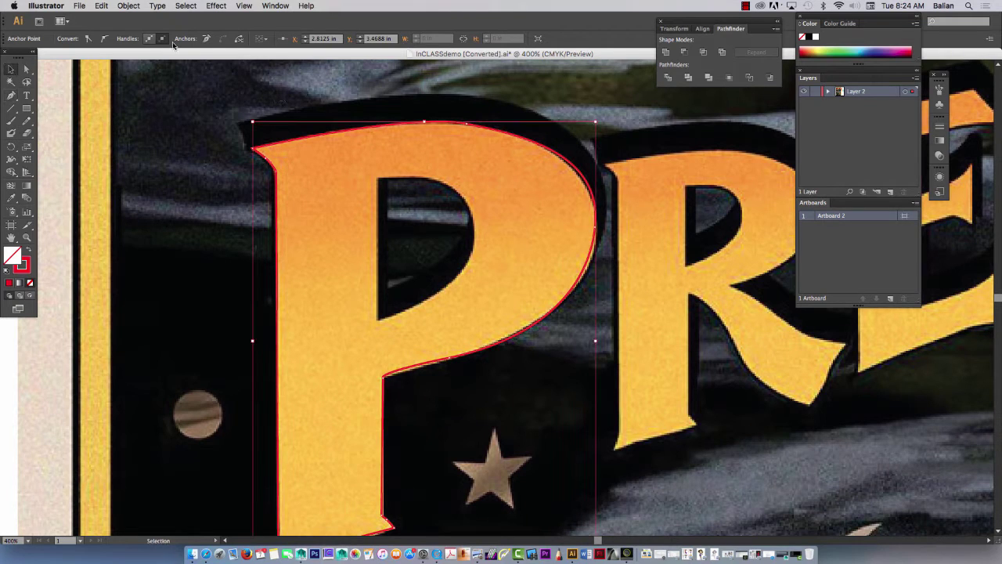
click(30, 251)
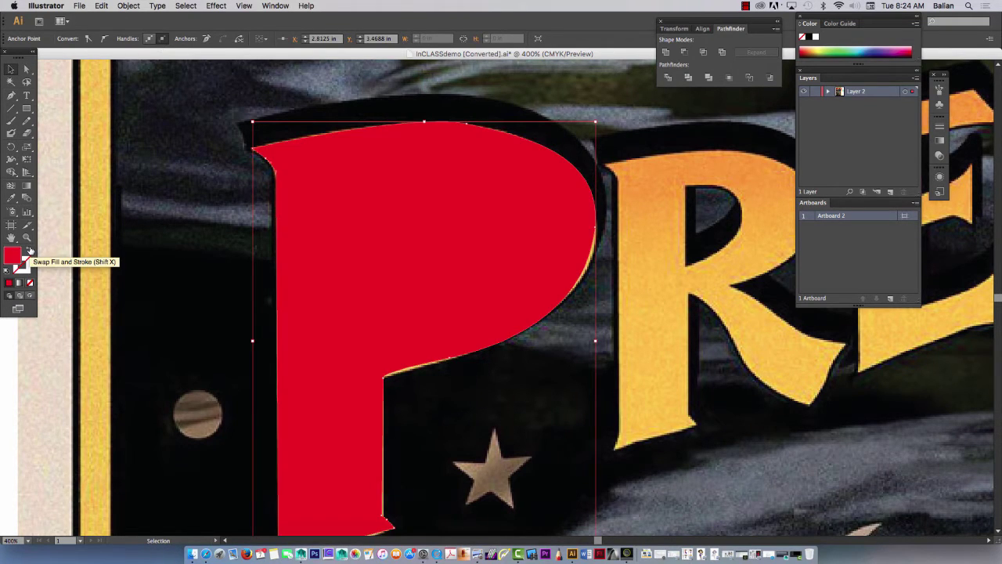
click(29, 251)
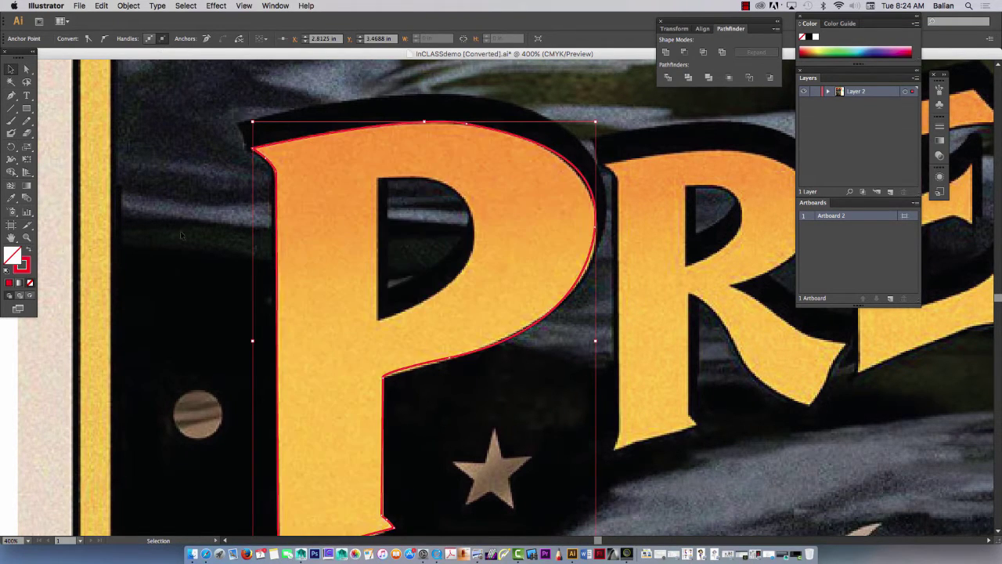
click(22, 268)
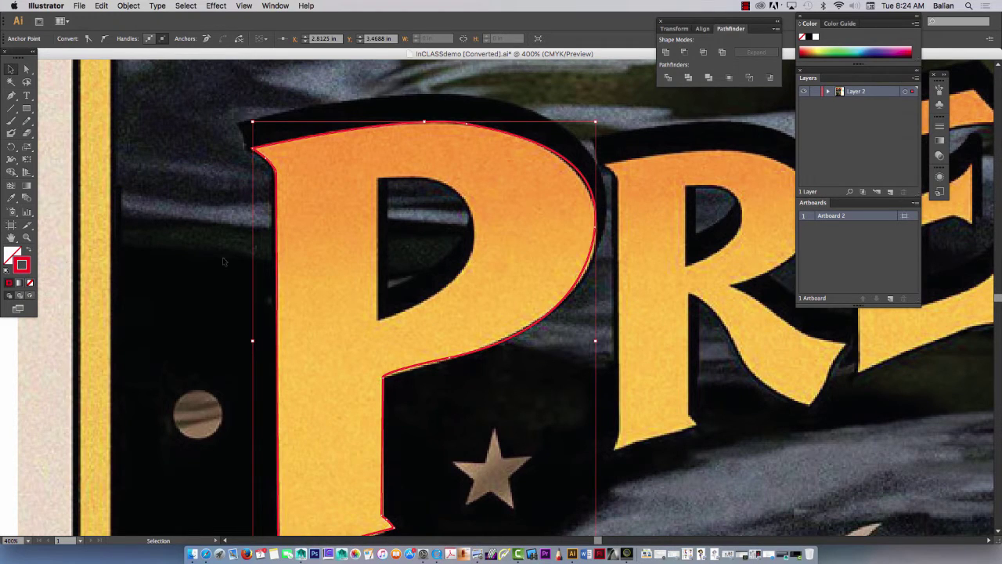
click(195, 196)
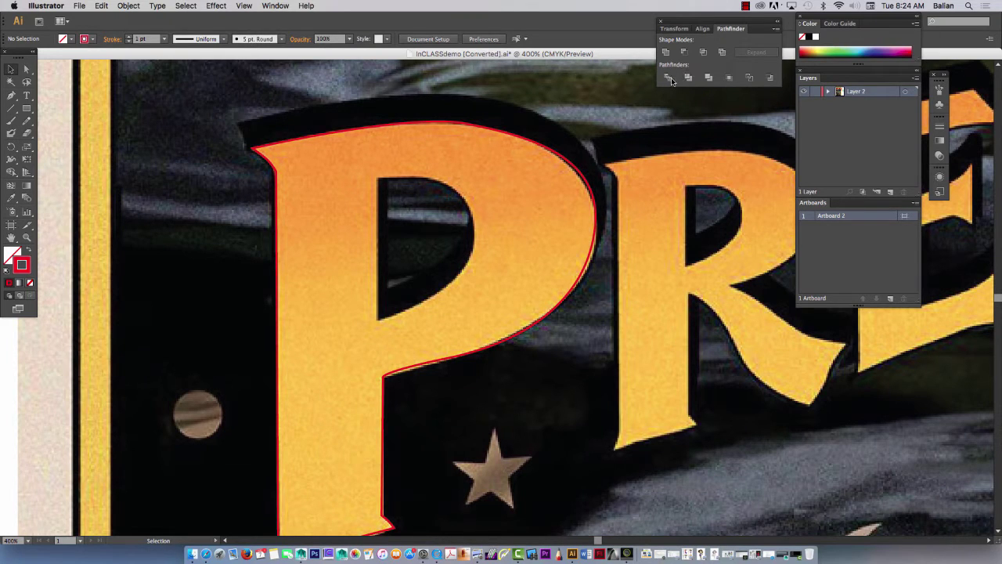
Trace the P's inner counter as a separate closed path with the Pen tool, following its straight edge and curve.
click(11, 95)
click(379, 182)
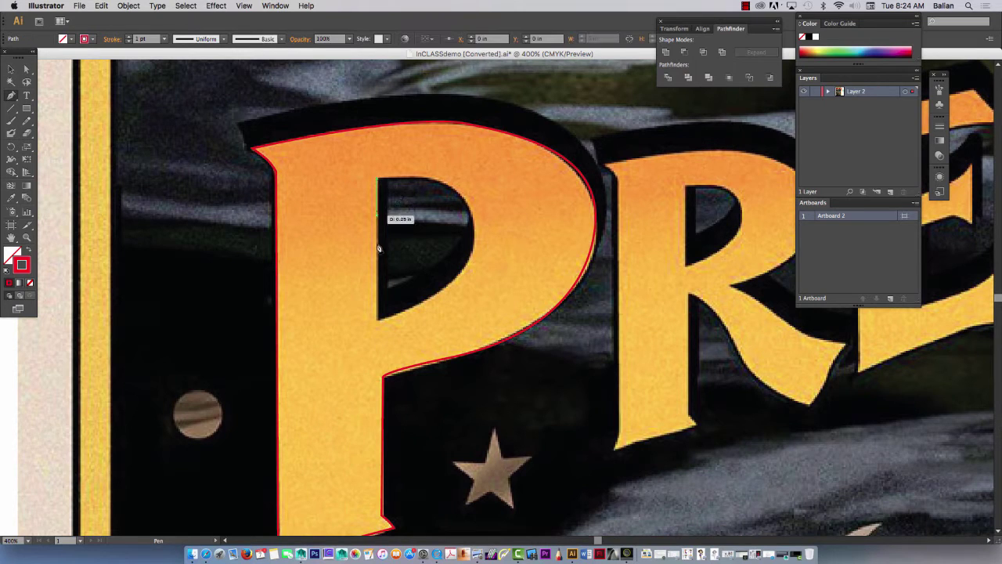
click(377, 322)
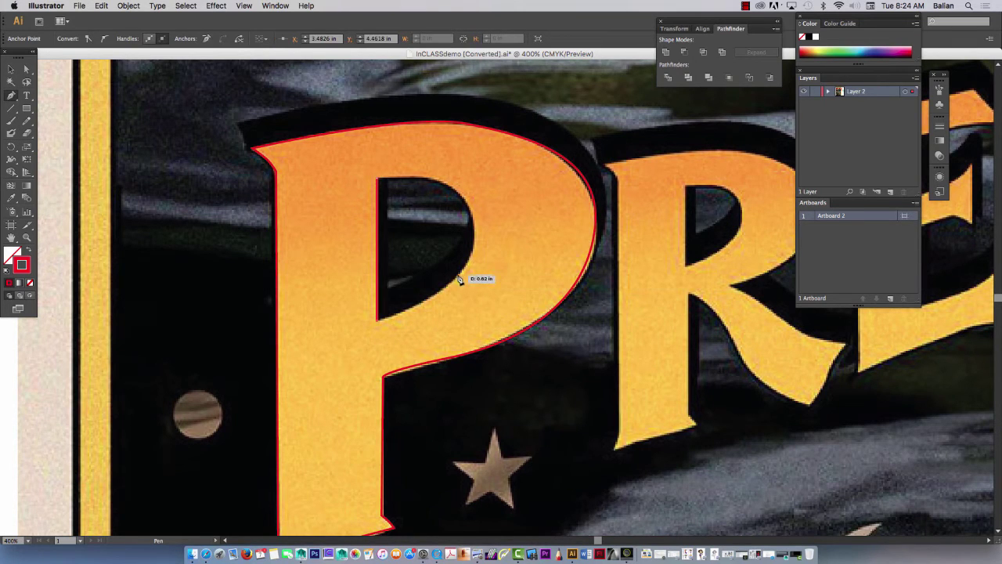
drag(461, 277, 470, 254)
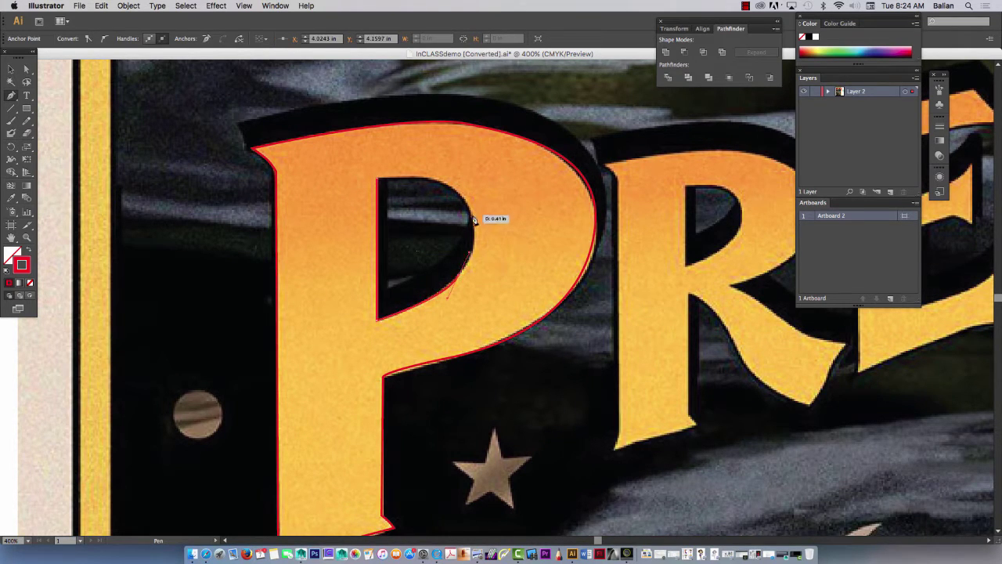
drag(473, 217, 436, 182)
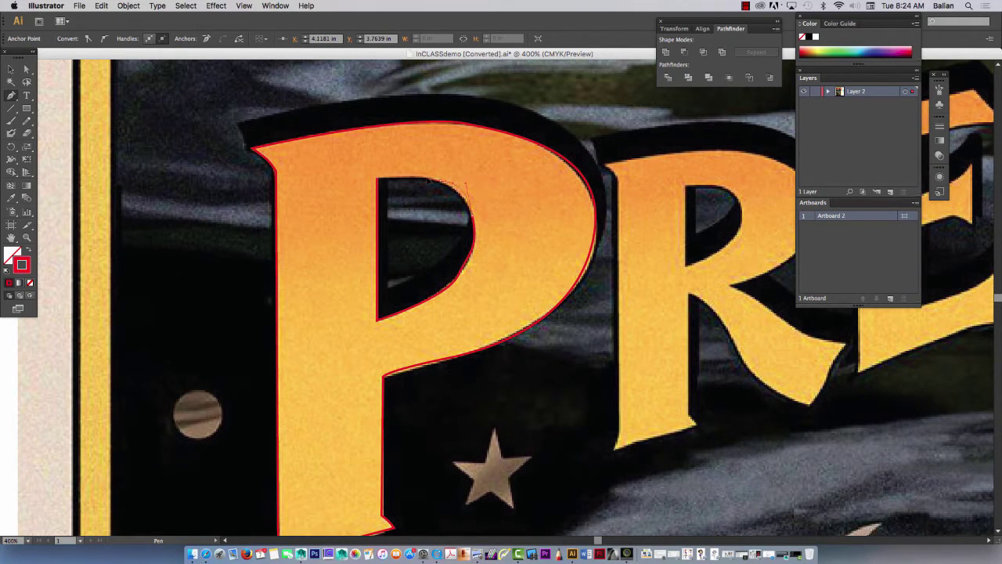
click(378, 178)
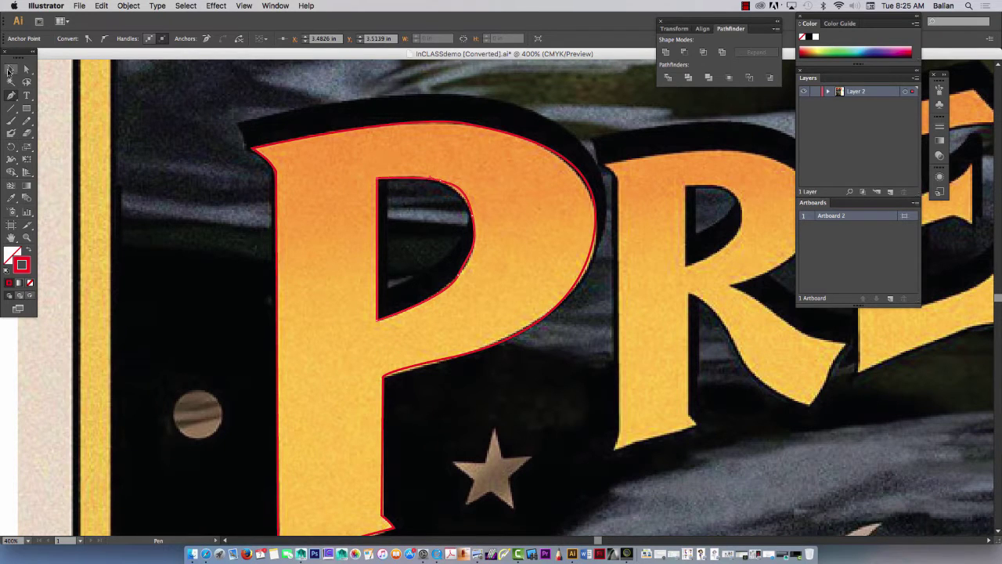
Refine the counter's curve with Direct Selection by adjusting its side and lower anchor points and their handles to match the letter.
click(10, 69)
click(27, 69)
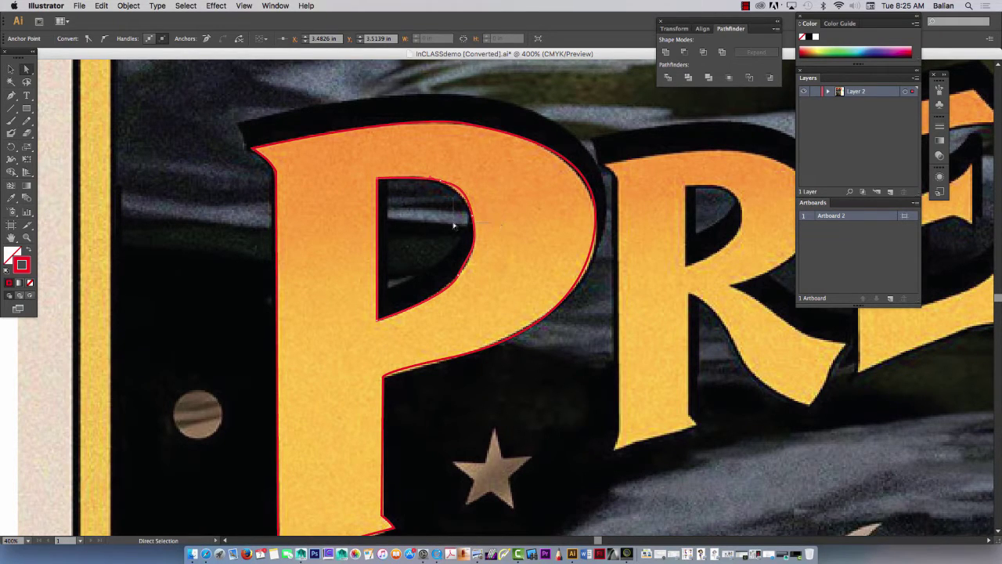
click(466, 193)
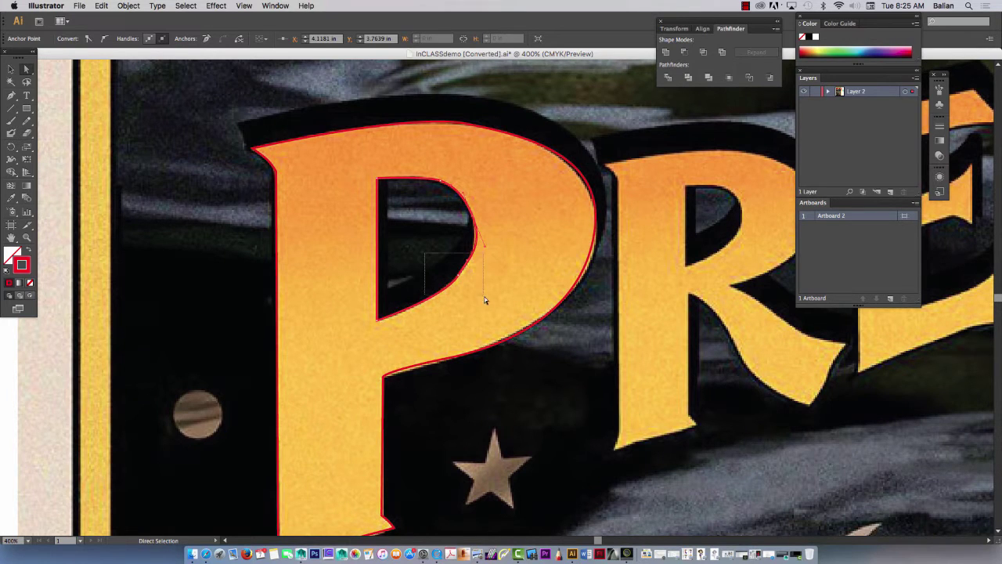
click(450, 287)
drag(461, 279, 453, 285)
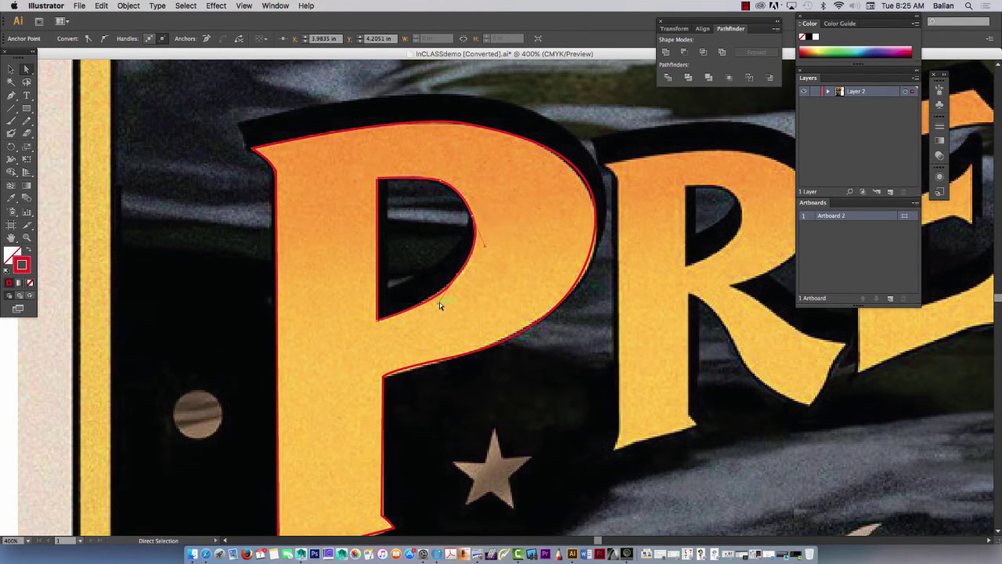
drag(439, 303, 436, 304)
Reshape the P's outer bowl by moving its outermost anchor and adjusting the handles of the upper and lower curve segments.
click(597, 152)
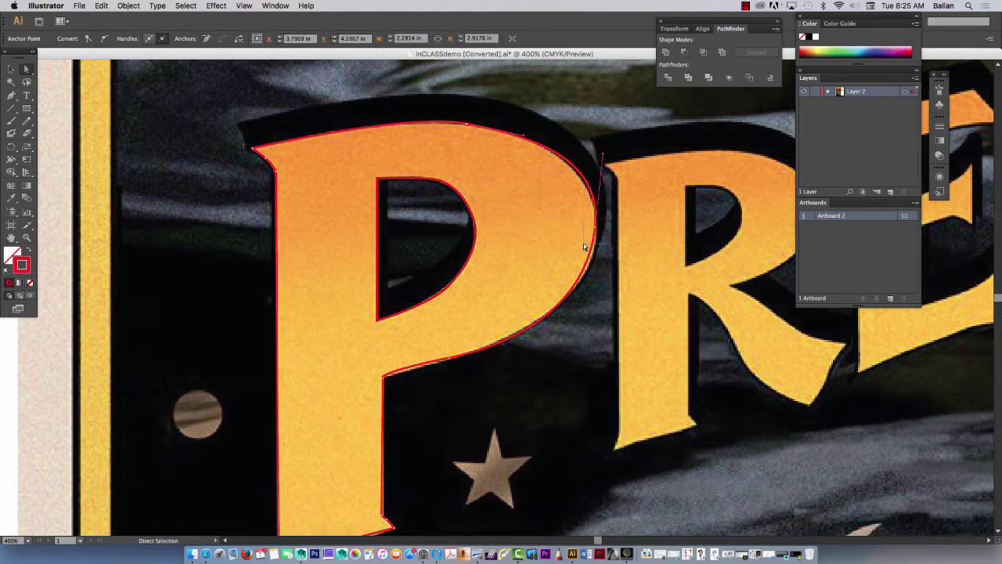
drag(599, 224, 596, 240)
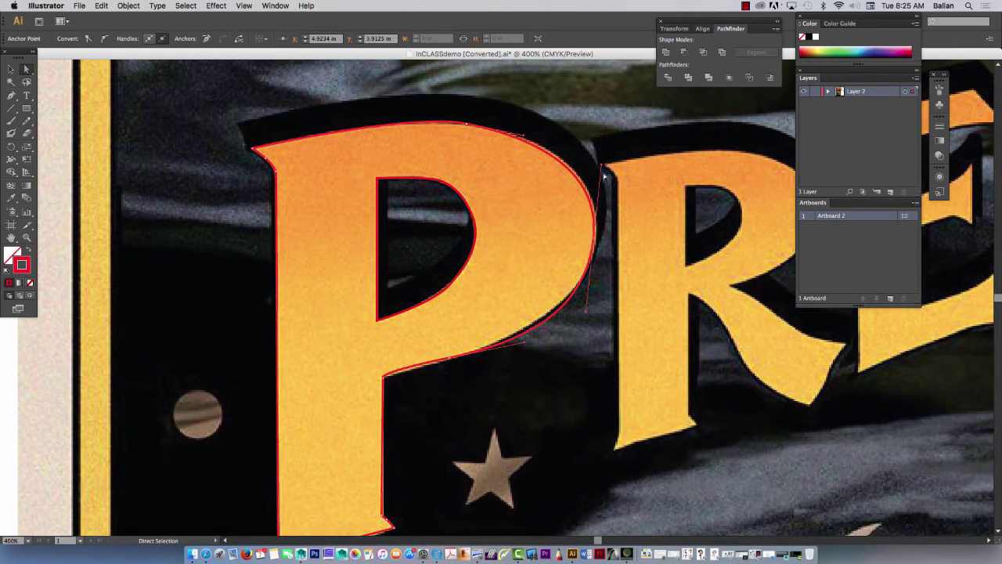
drag(604, 172, 593, 146)
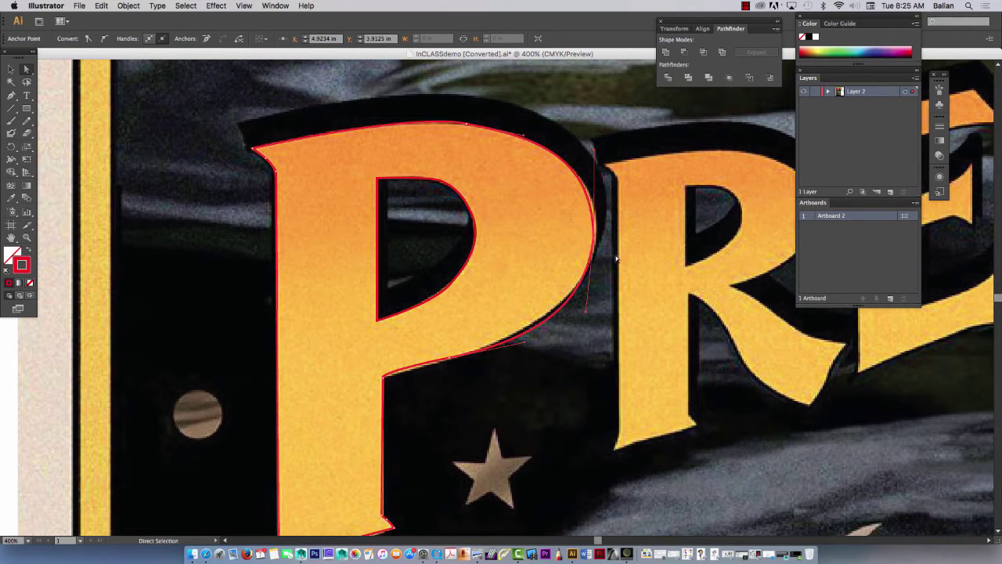
mouse_move(592, 234)
mouse_down()
mouse_move(617, 257)
mouse_move(594, 233)
mouse_up()
click(571, 224)
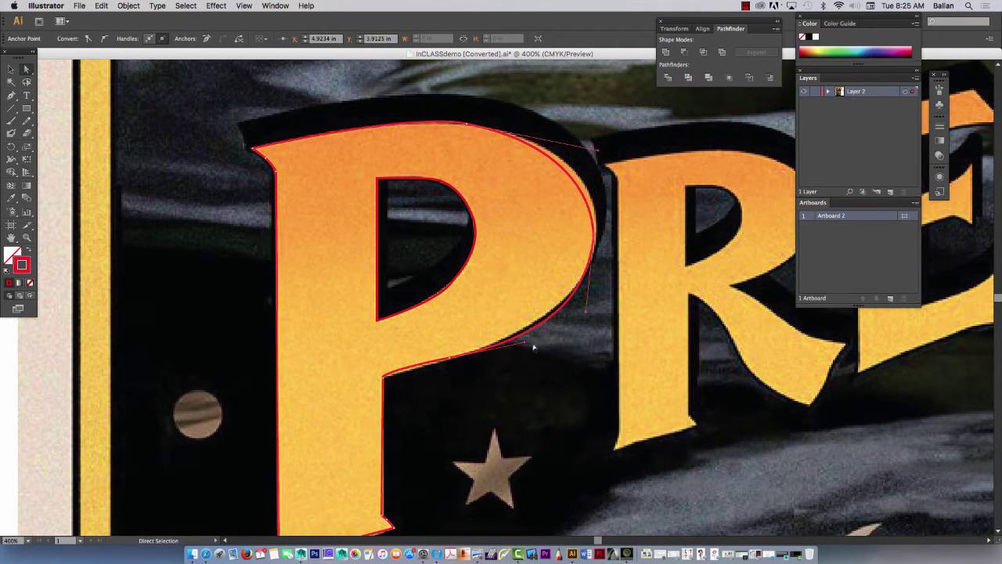
mouse_move(507, 326)
mouse_down()
mouse_move(547, 365)
mouse_move(518, 338)
mouse_up()
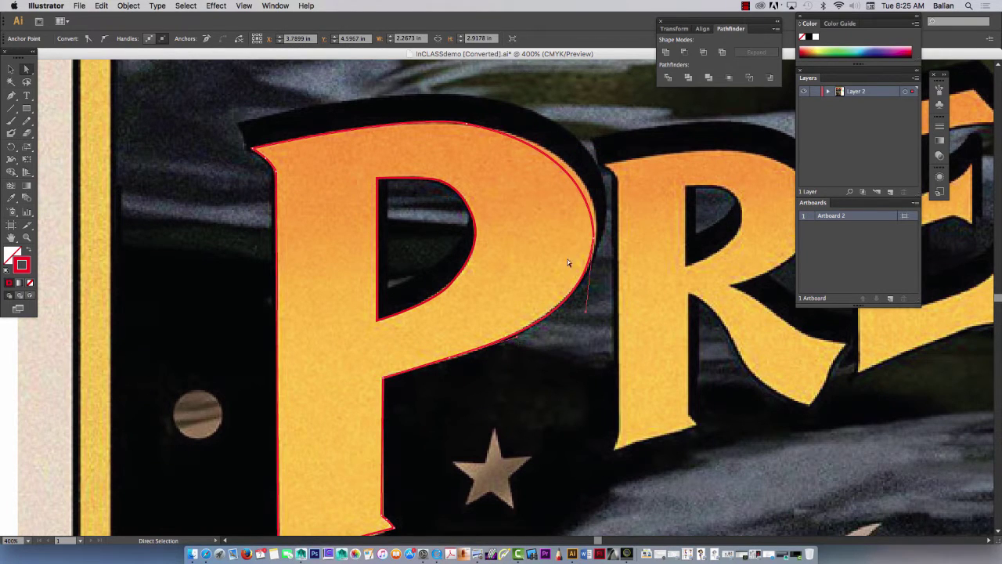
click(585, 172)
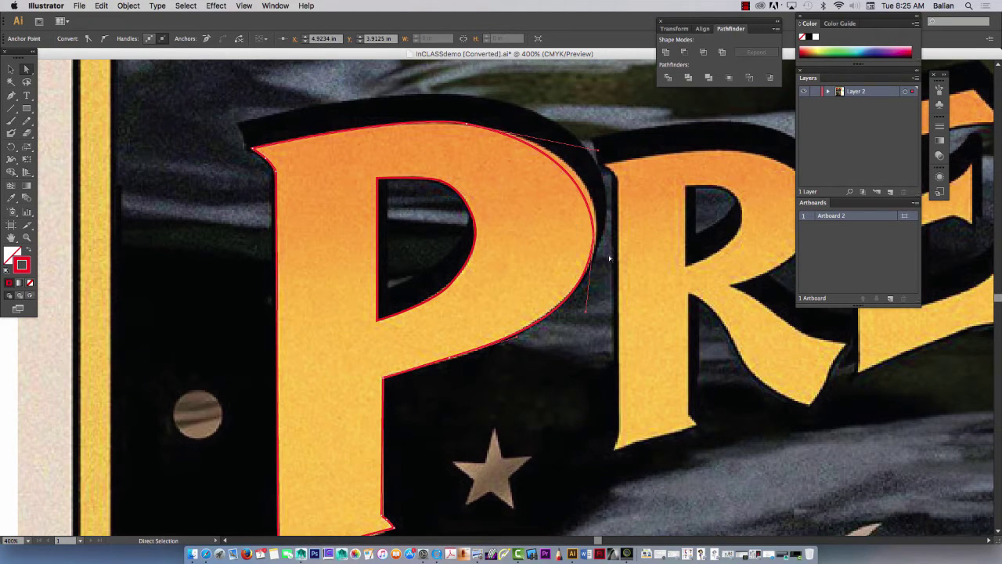
Switch to Outline view and deselect the P's paths to inspect the smoothness of the traced curves.
key(v)
key(super+y)
key(a)
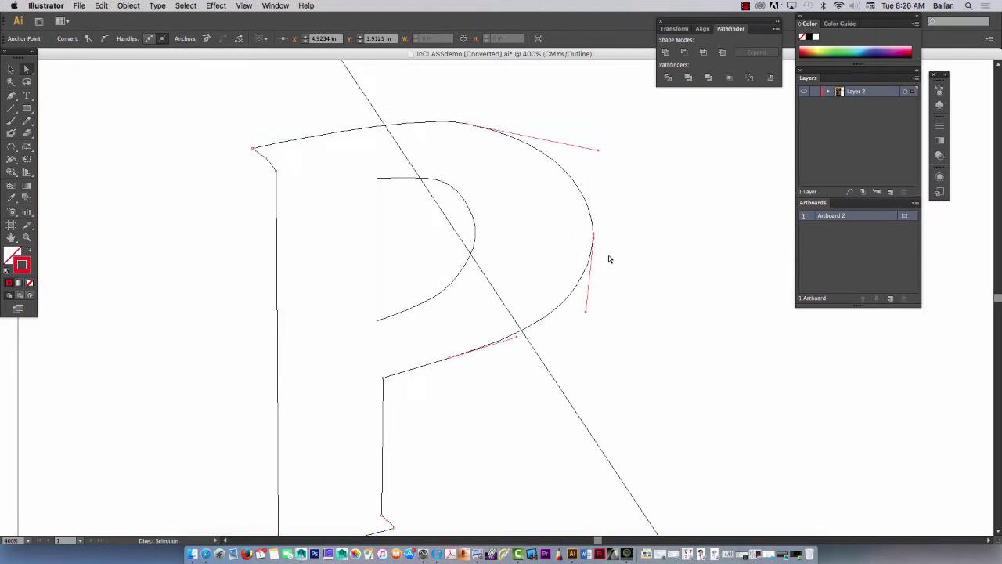
click(609, 208)
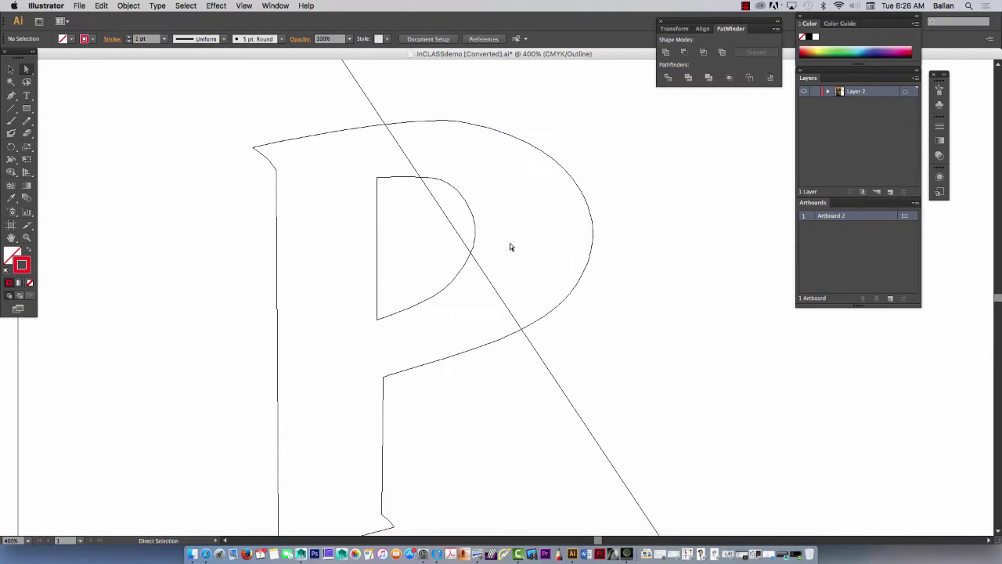
Reposition the outermost anchor of the P's bowl, return to Preview view and extend that anchor's lower handle.
scroll(509, 243, up, 1)
drag(559, 229, 596, 242)
key(v)
key(super+y)
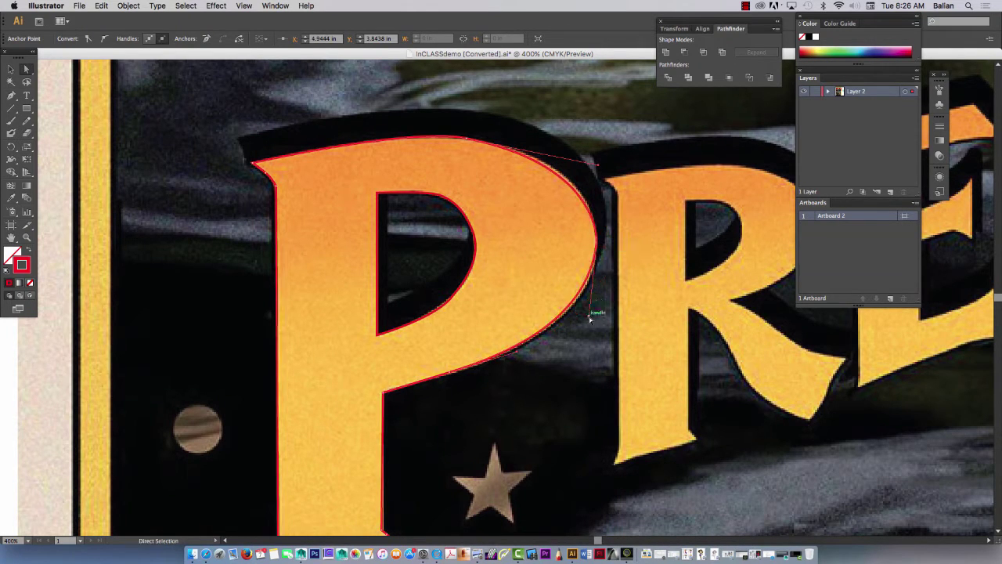
drag(589, 315, 594, 331)
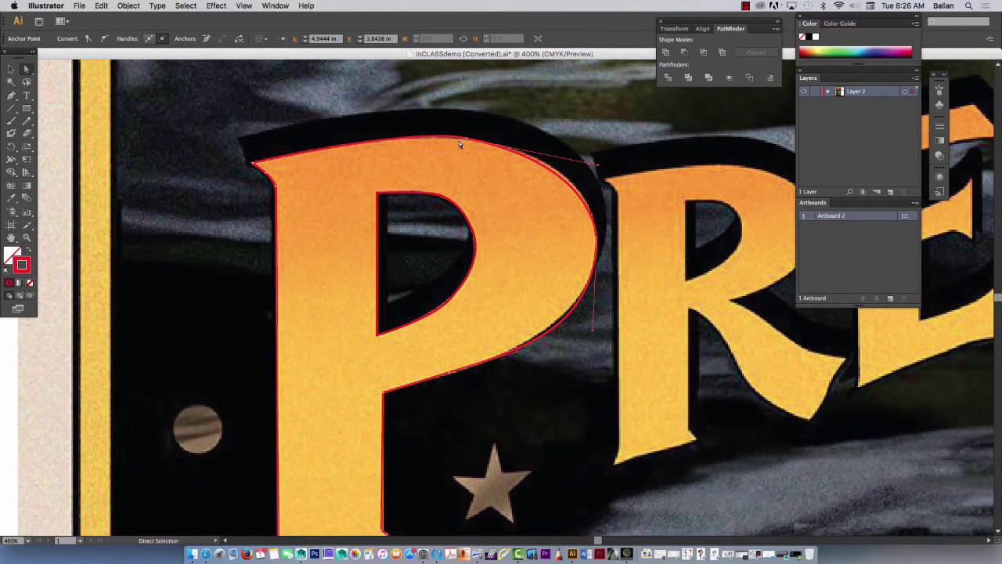
Reposition the top anchor of the P's bowl so the curve follows the letter's upper edge.
drag(468, 139, 479, 145)
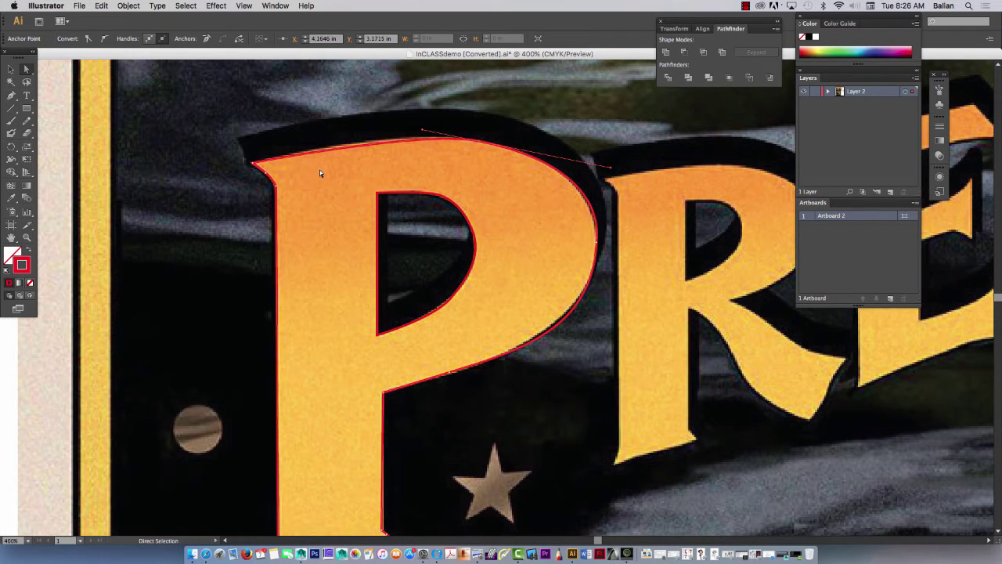
click(10, 69)
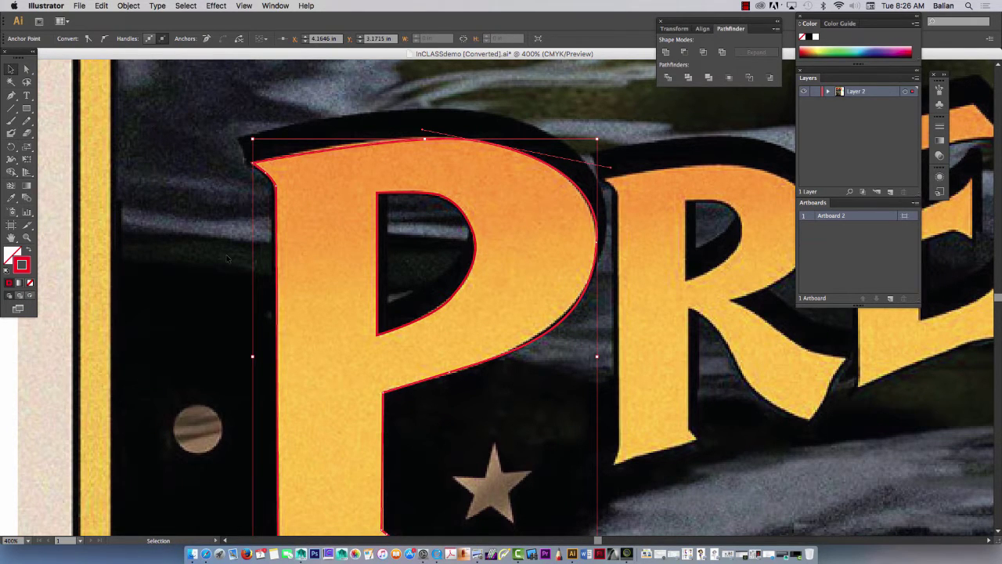
key(a)
Nudge the middle anchor of the right-hand serif at the foot of the P's stem to match the letter.
drag(204, 332, 206, 274)
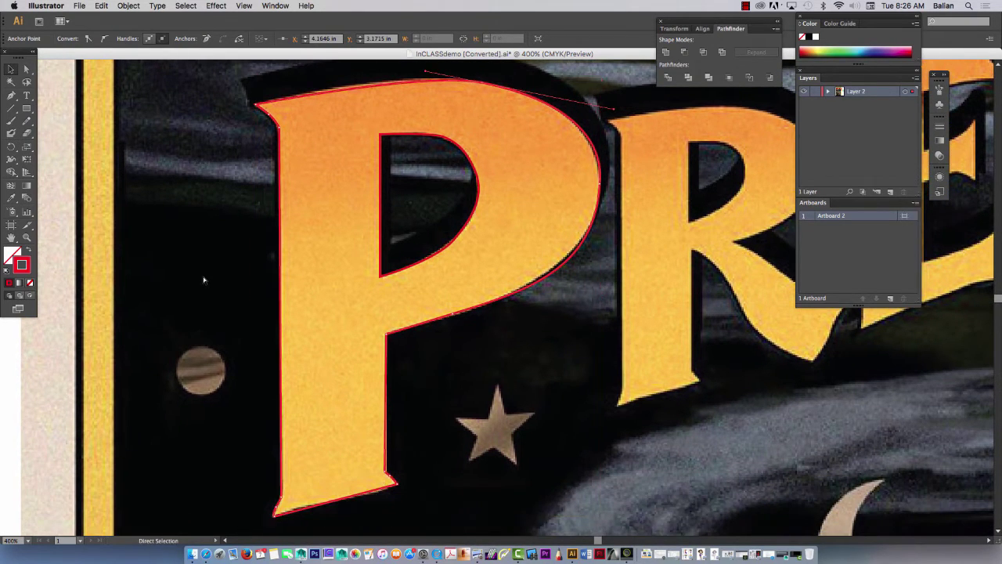
key(v)
scroll(324, 447, down, 3)
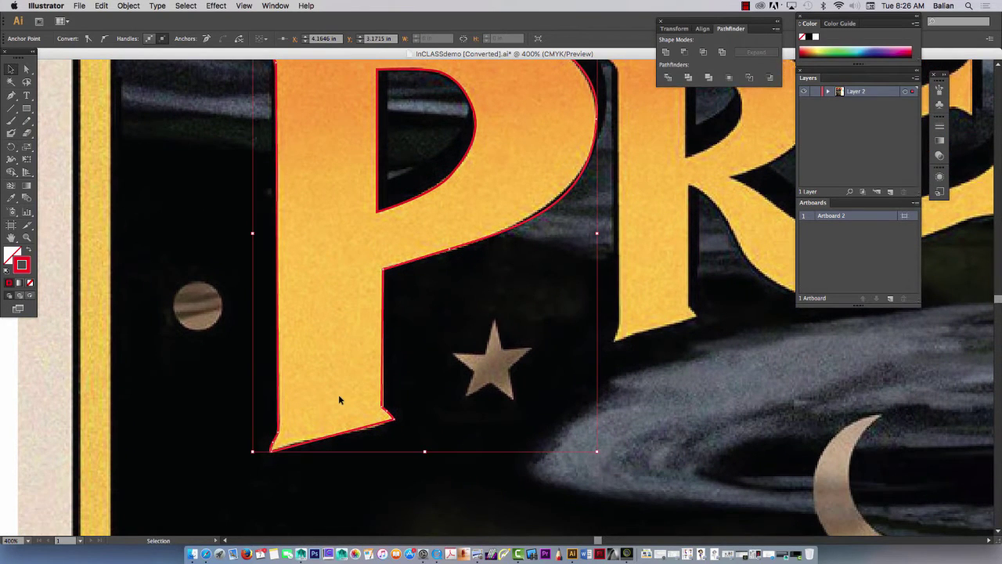
key(super+=)
key(super+=)
drag(262, 441, 417, 313)
click(419, 415)
click(27, 69)
click(421, 442)
click(434, 407)
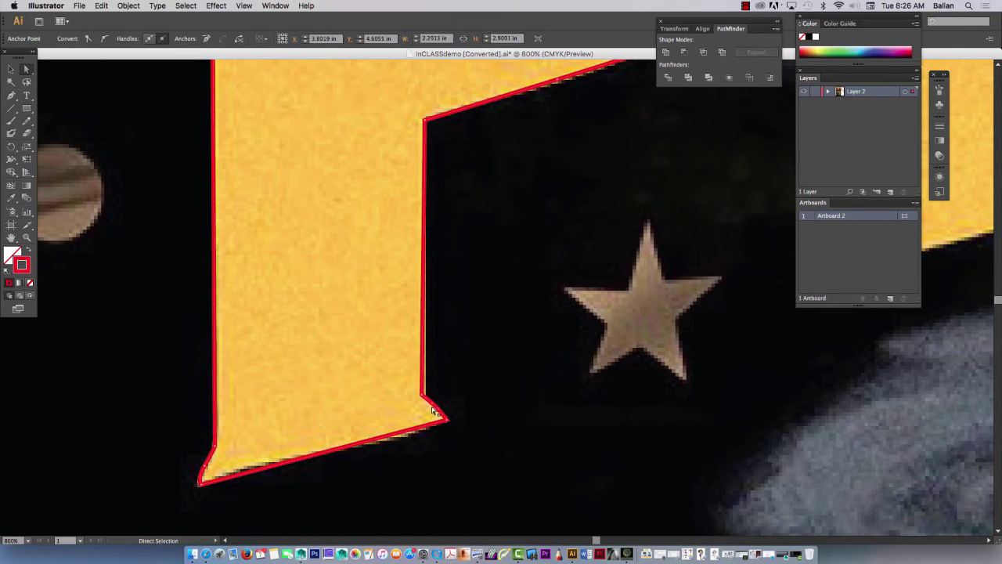
mouse_move(439, 408)
mouse_down()
mouse_move(430, 411)
mouse_move(440, 411)
mouse_up()
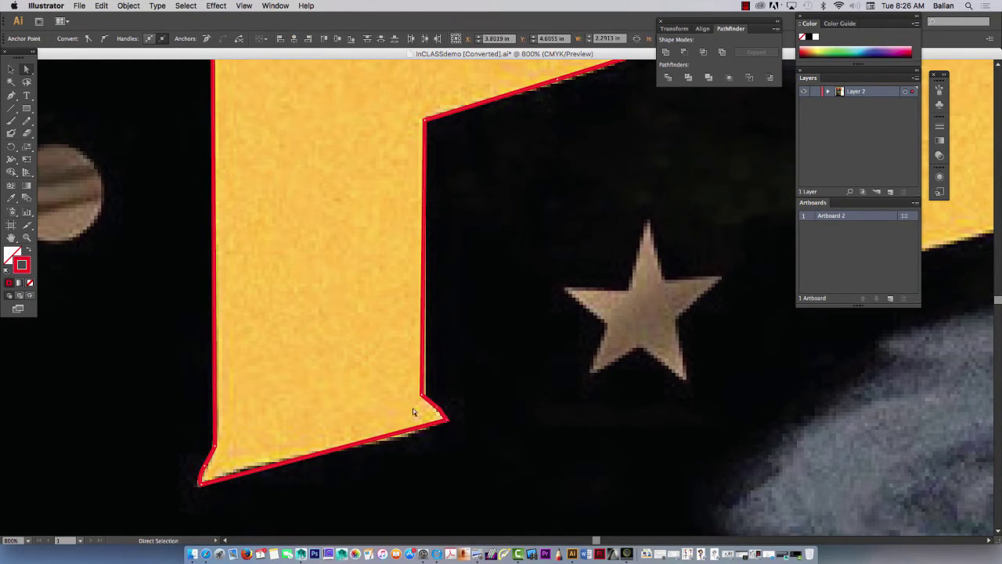
key(super+equal)
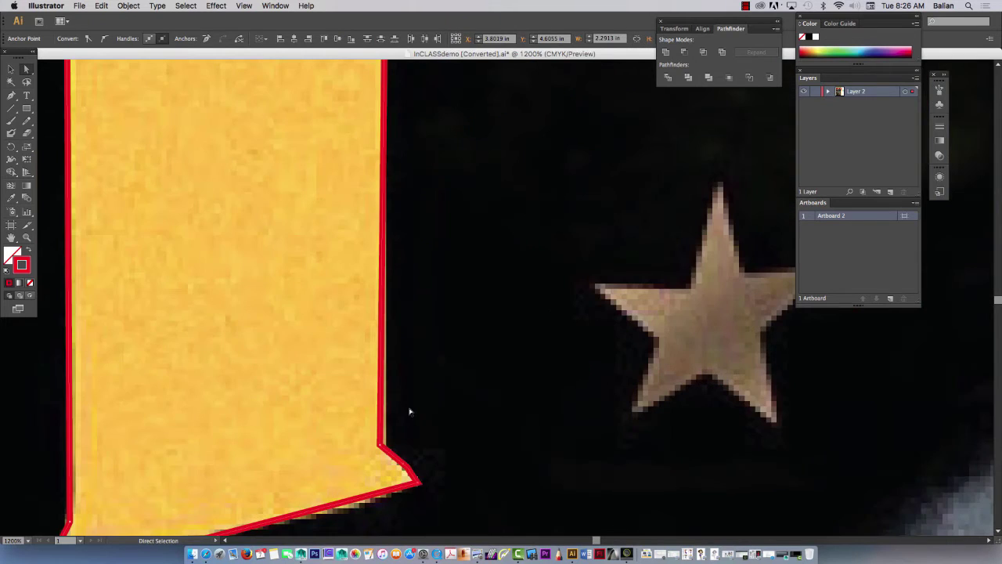
Hide the linked poster image and move the right-hand foot serif's middle anchor inward to form a concave curve.
click(830, 93)
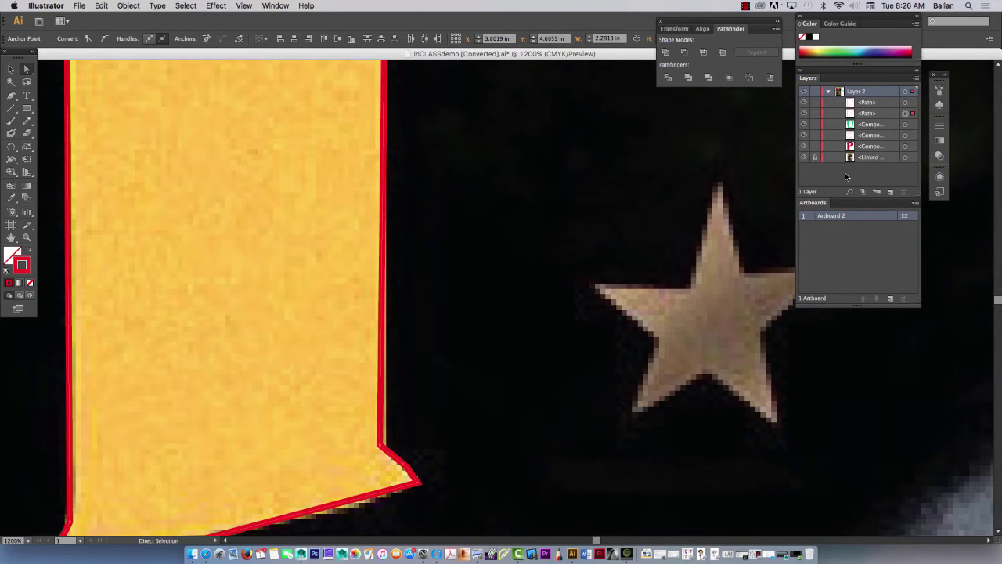
click(804, 158)
drag(442, 365, 478, 291)
click(444, 387)
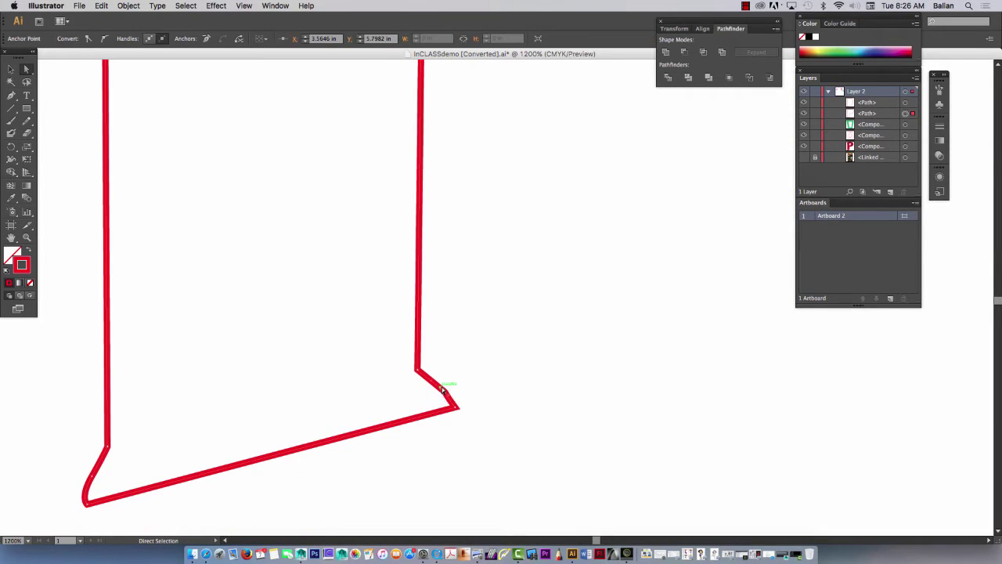
mouse_move(443, 389)
mouse_down()
mouse_move(432, 398)
mouse_move(456, 410)
mouse_move(434, 405)
mouse_move(436, 391)
mouse_move(439, 404)
mouse_up()
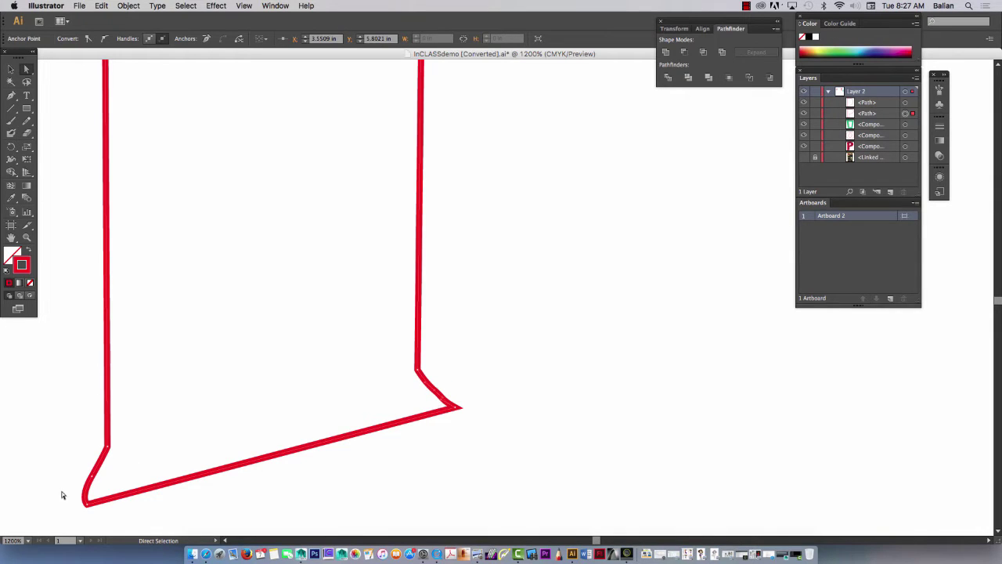
Reshape the left-hand serif at the stem's foot by adjusting its middle and tip anchors into a clean inward curve ending in a sharp corner.
drag(64, 499, 84, 513)
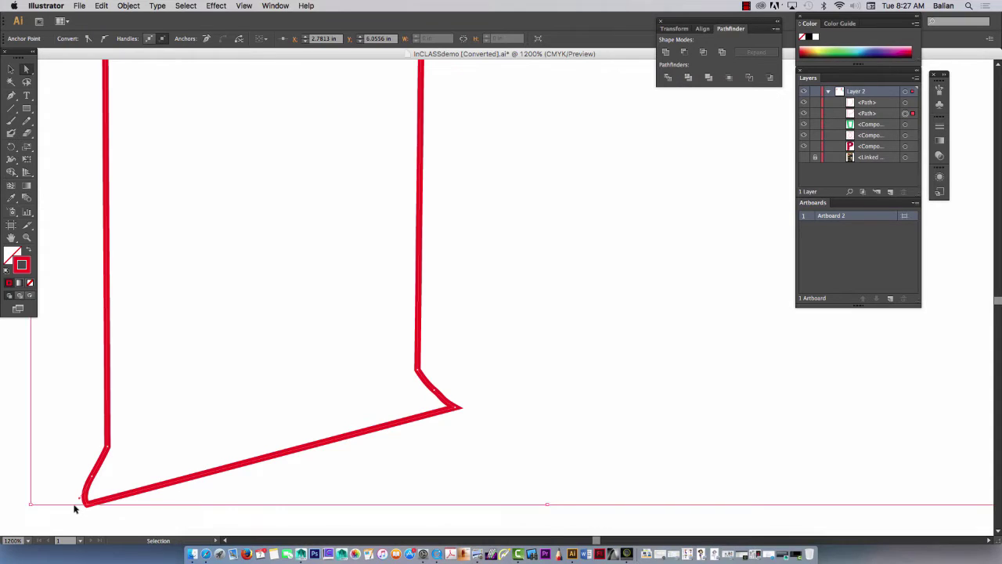
key(super+equal)
drag(102, 478, 447, 265)
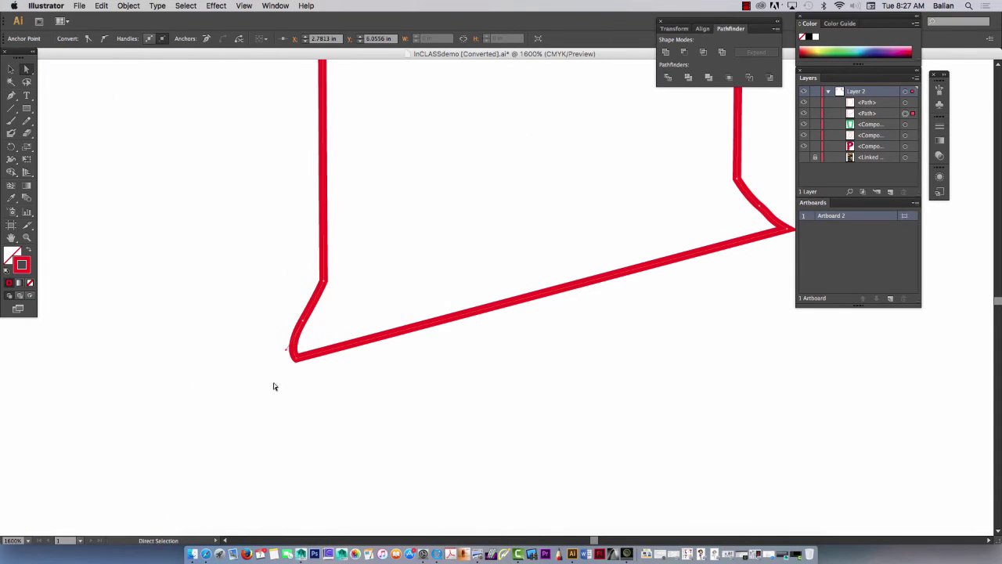
mouse_move(325, 356)
mouse_down()
mouse_move(295, 344)
mouse_move(303, 323)
mouse_move(316, 328)
mouse_move(308, 356)
mouse_up()
drag(294, 320, 316, 333)
click(297, 358)
drag(298, 358, 324, 283)
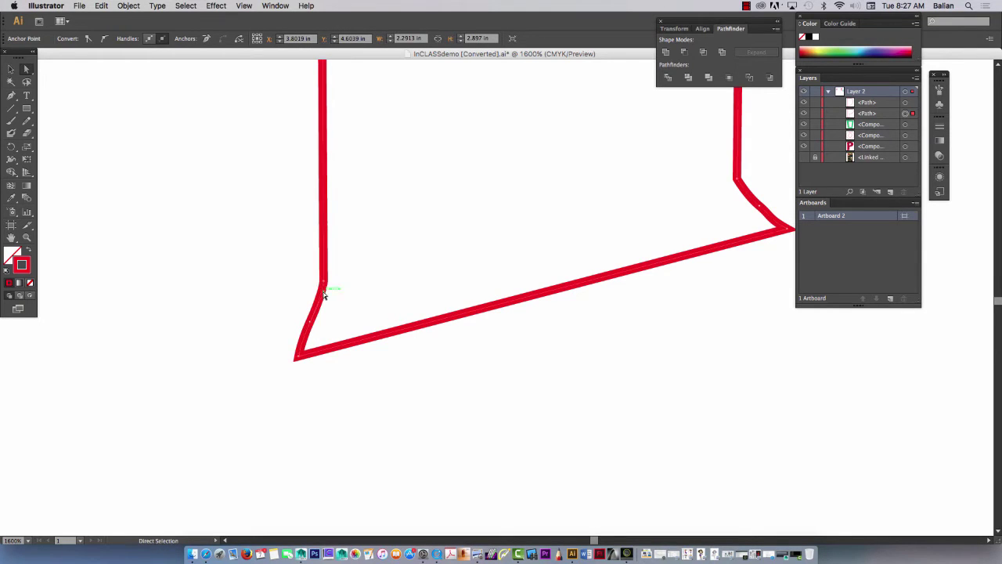
Deselect the path and examine the complete outline of the P without the poster image.
click(255, 286)
key(v)
key(super+minus)
key(super+minus)
key(super+minus)
key(super+minus)
key(super+minus)
key(super+minus)
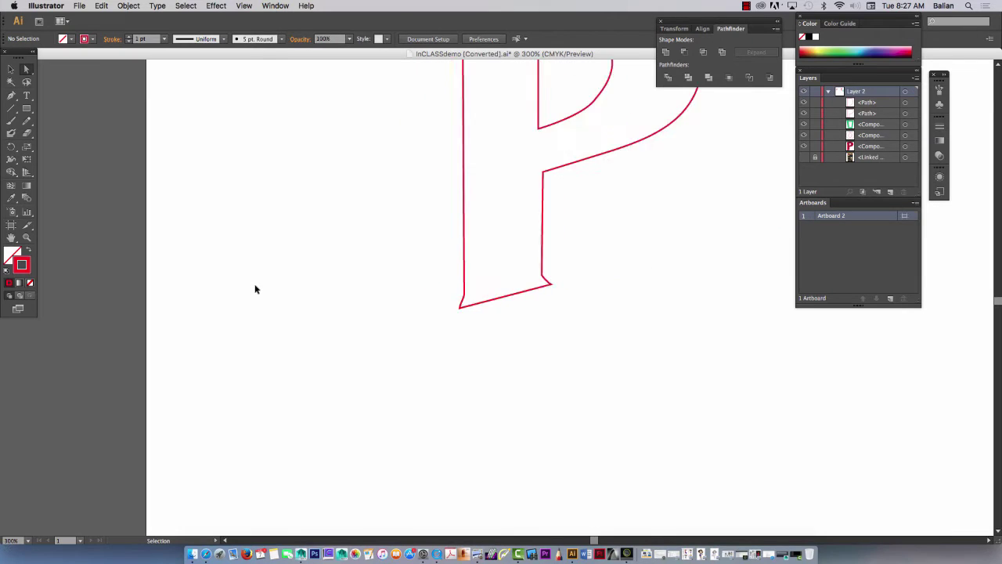
key(space)
drag(313, 269, 204, 332)
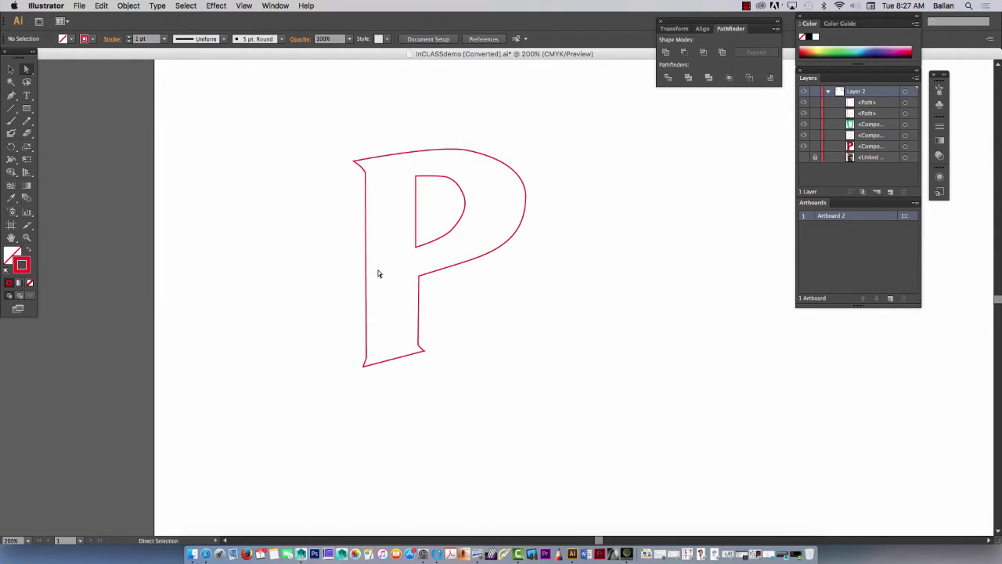
Swap the fill and stroke of the P's outer path to give it a red fill and no stroke.
click(9, 71)
key(x)
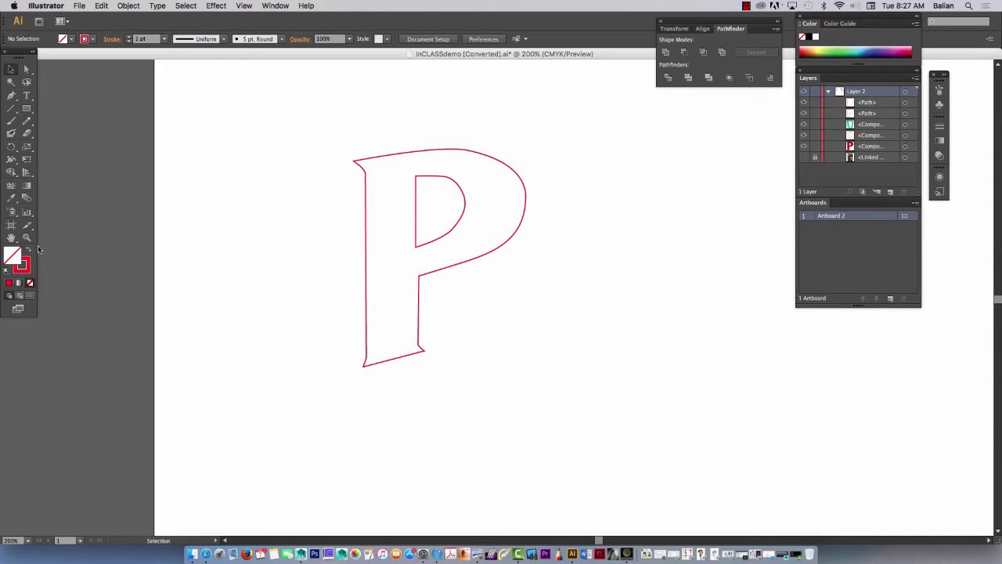
click(364, 160)
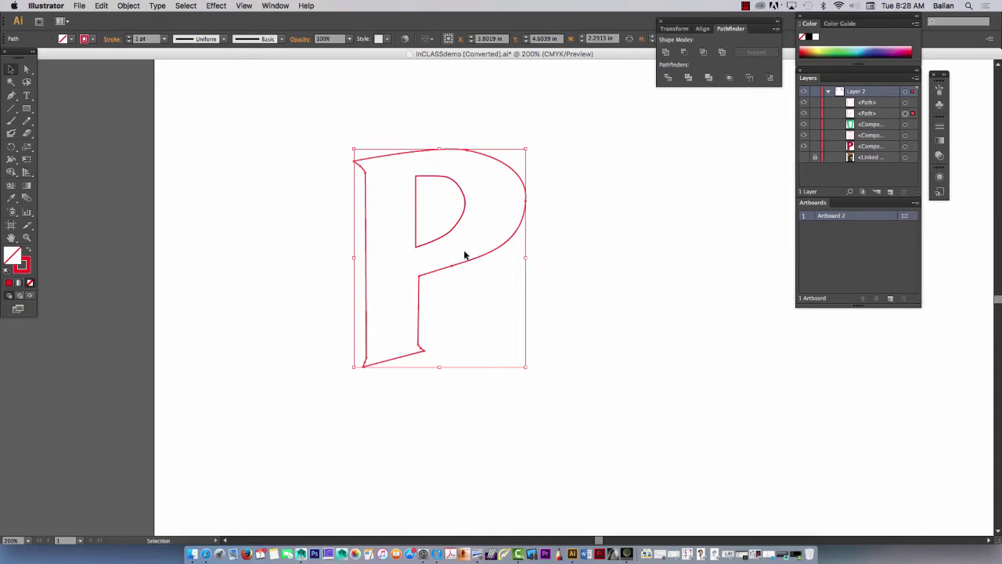
click(31, 251)
click(242, 228)
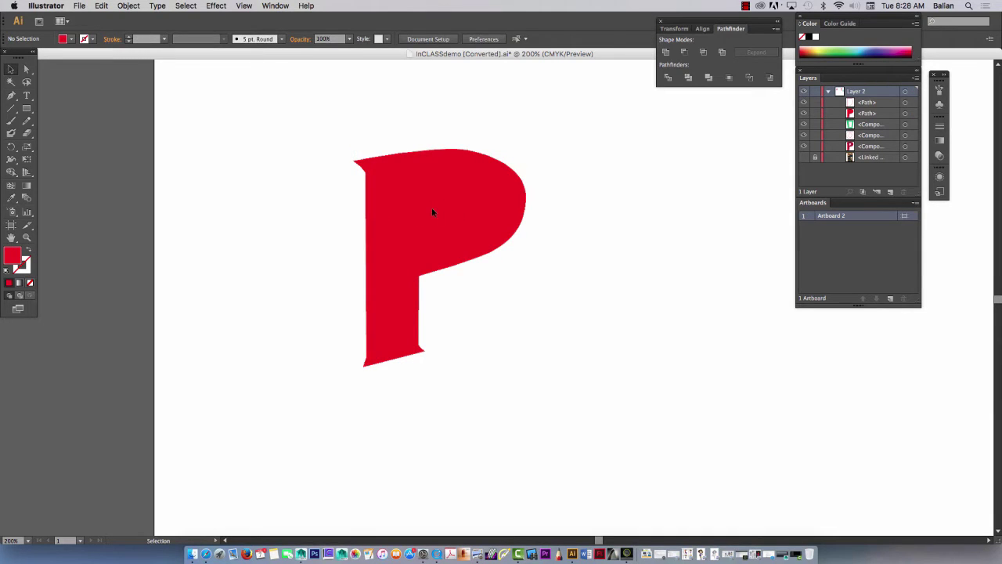
Select the P's counter in Outline view, fill it with CMYK Green and remove its stroke.
click(432, 212)
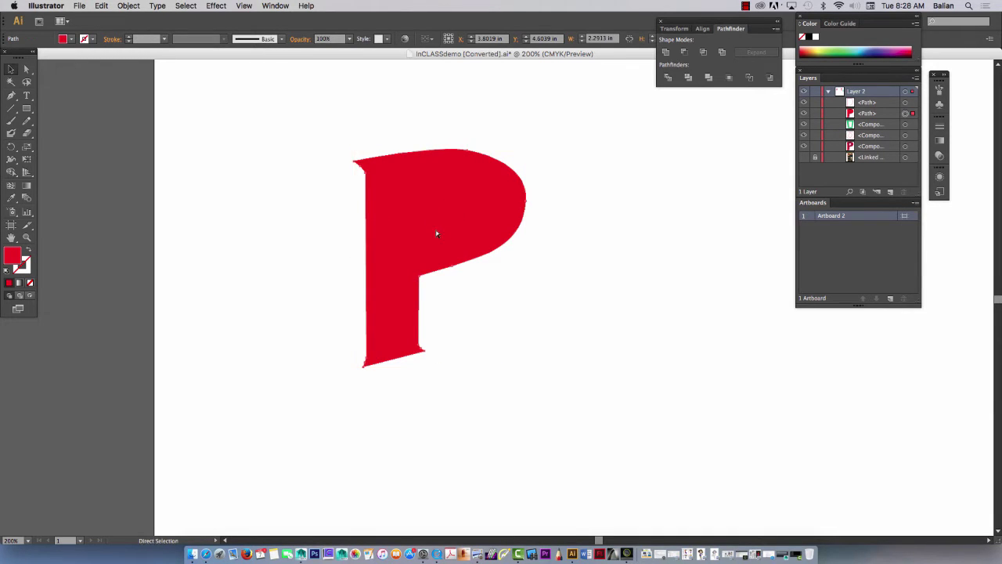
key(super+y)
click(432, 245)
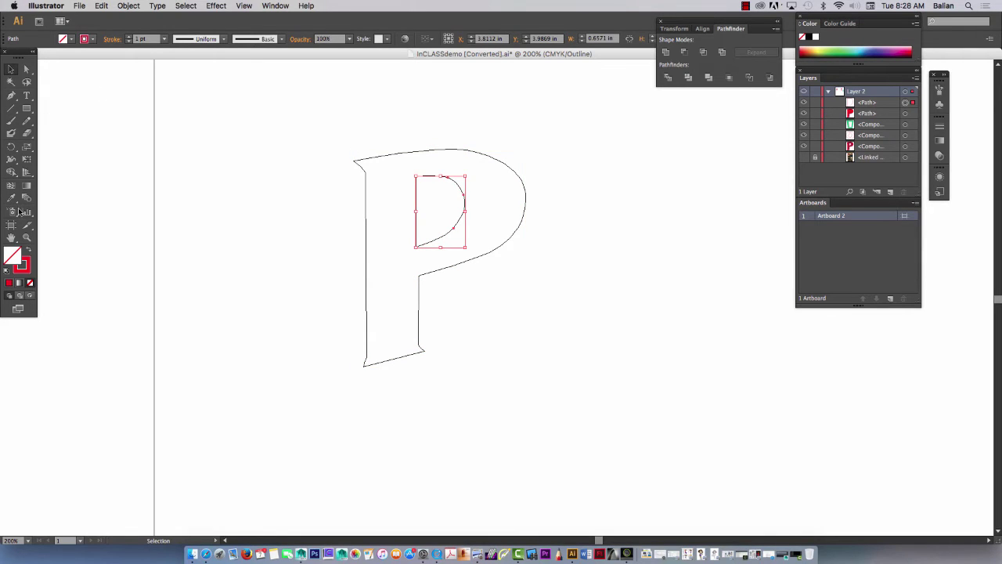
click(72, 40)
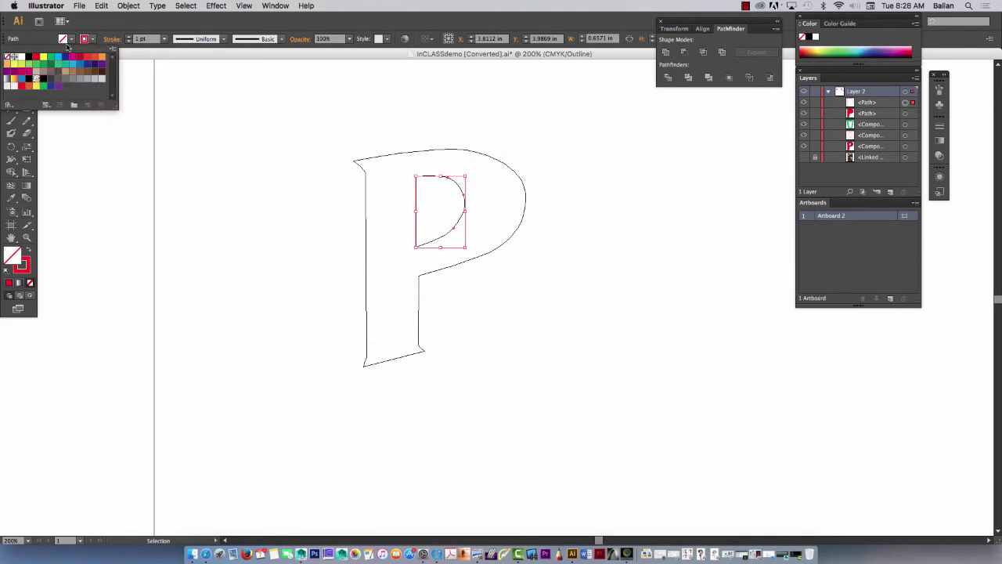
click(51, 58)
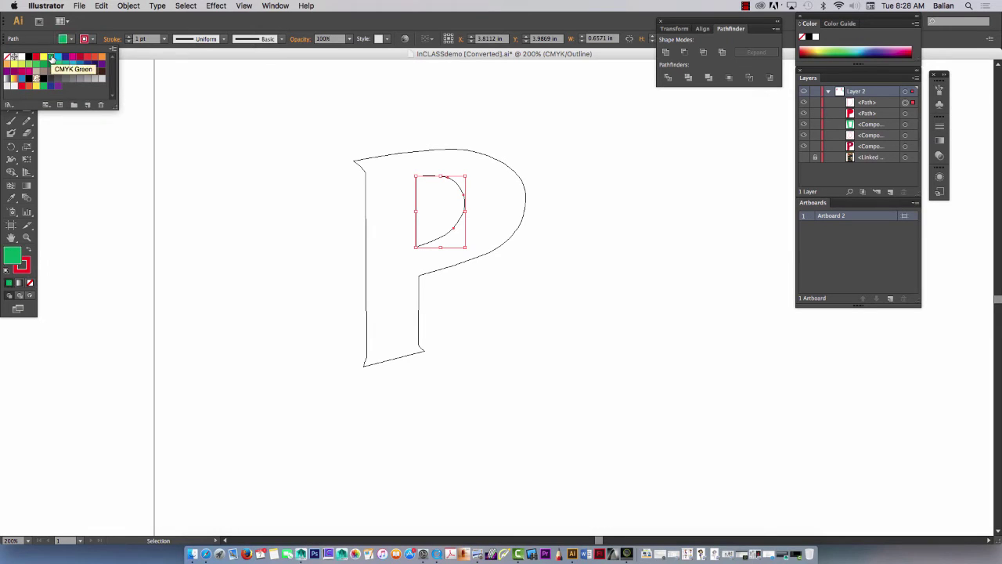
click(92, 40)
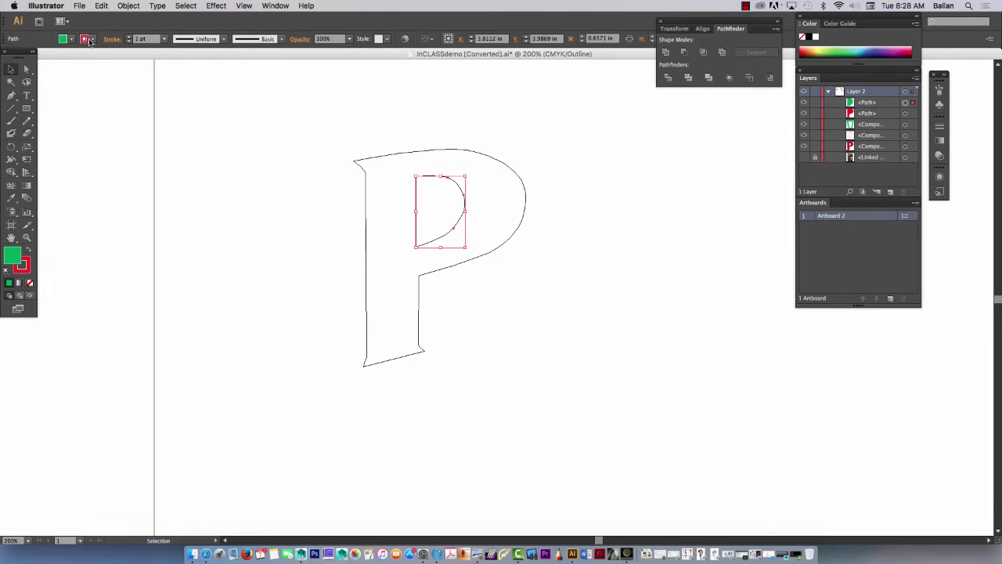
click(90, 40)
click(7, 57)
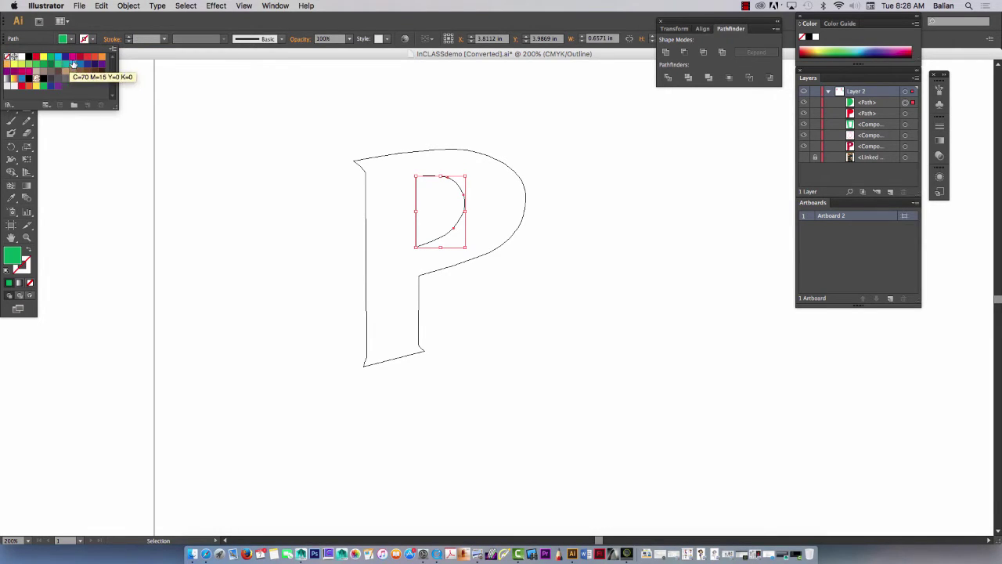
Change the counter's fill to a blue swatch and return to Preview view.
click(71, 40)
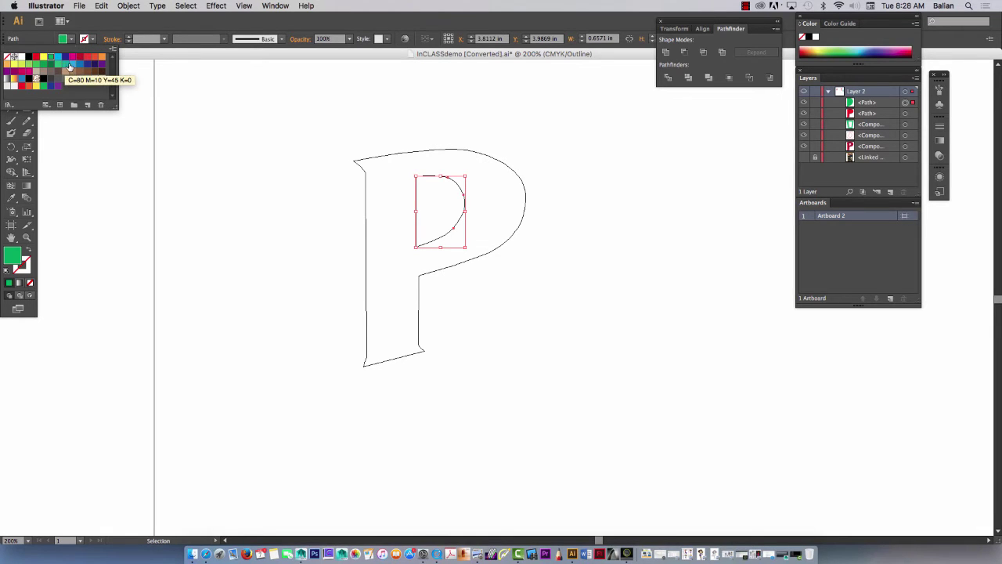
click(74, 65)
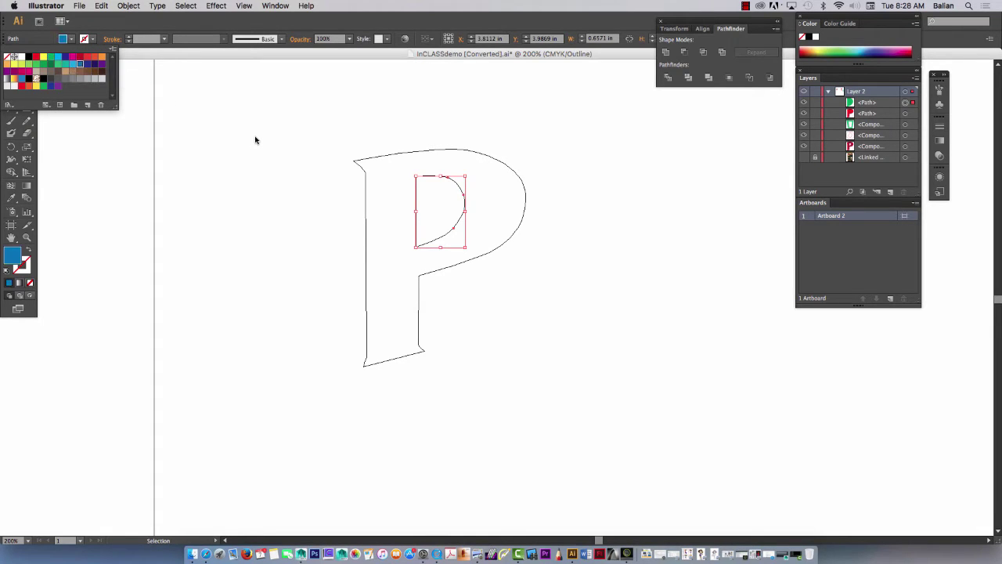
key(Escape)
key(a)
key(super+y)
key(v)
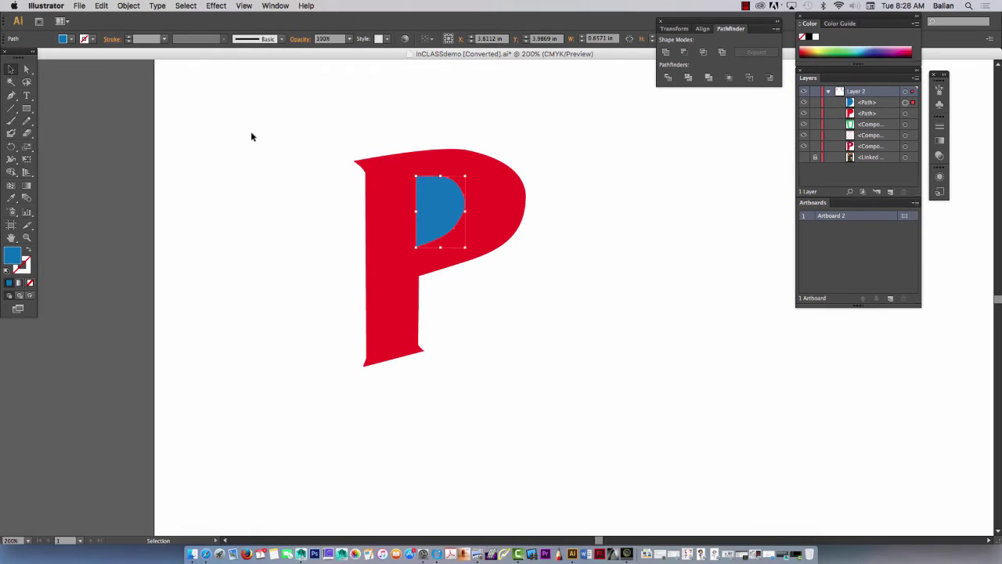
Bring the blue counter shape to the front of the red P and deselect it.
click(331, 140)
click(392, 175)
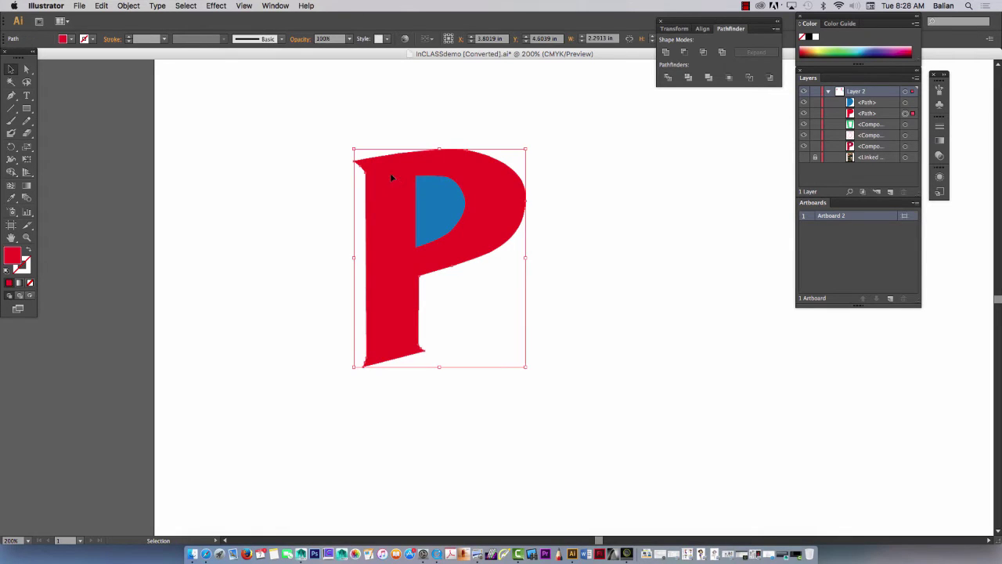
click(431, 201)
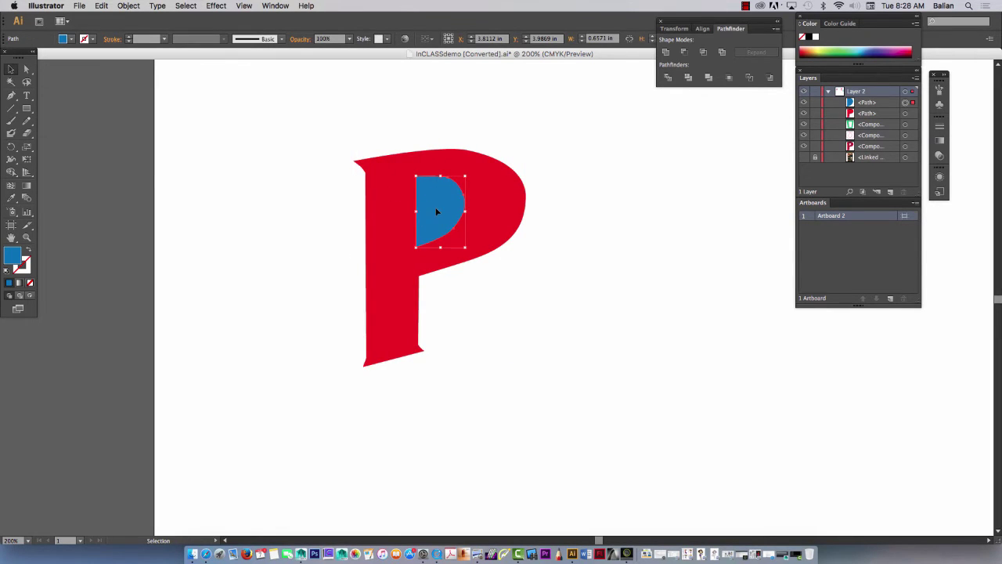
right_click(437, 211)
mouse_move(463, 353)
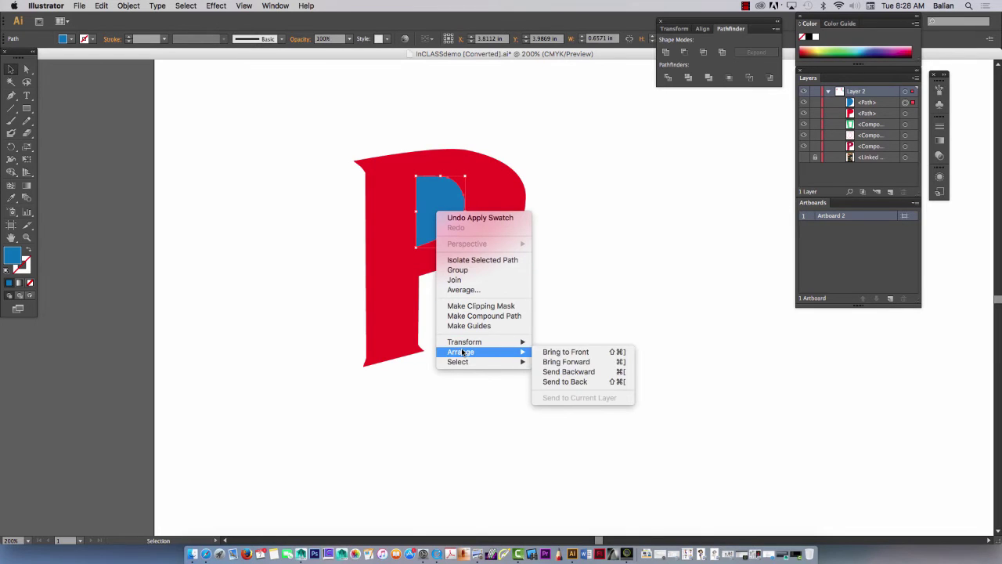
click(564, 352)
click(308, 150)
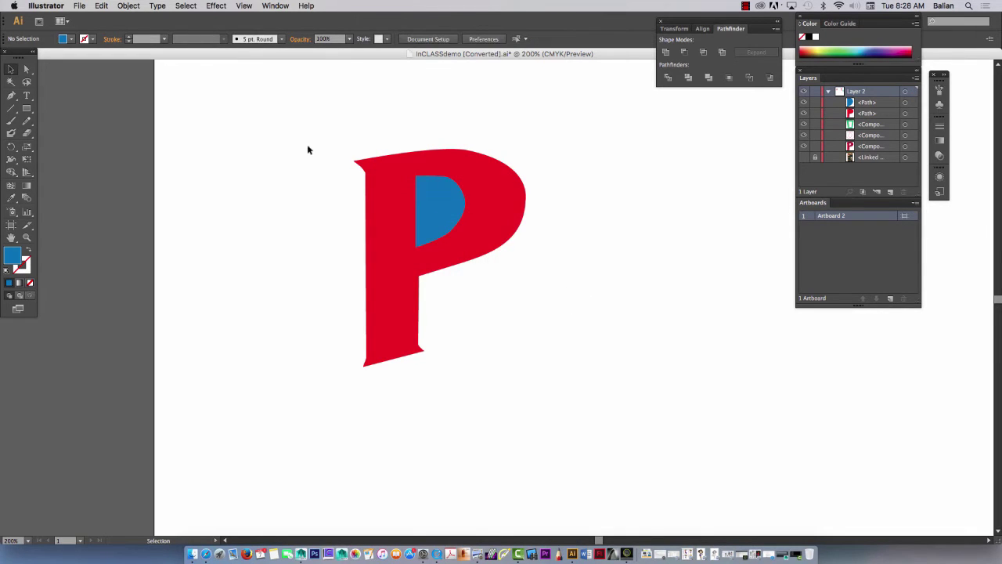
Select the P and its counter together, cut the counter out with Pathfinder's Exclude and deselect the result.
drag(308, 149, 586, 408)
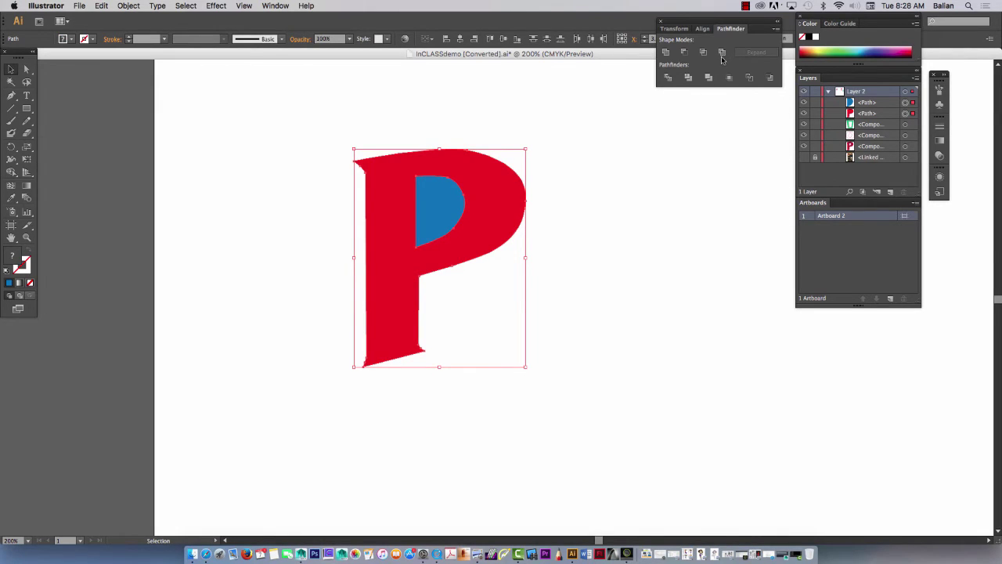
drag(293, 102, 586, 401)
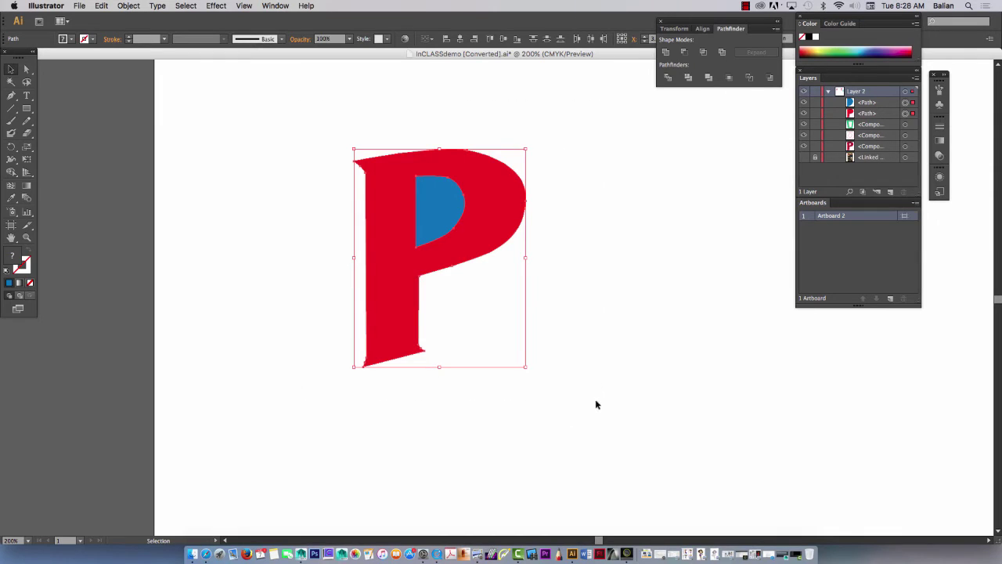
click(723, 53)
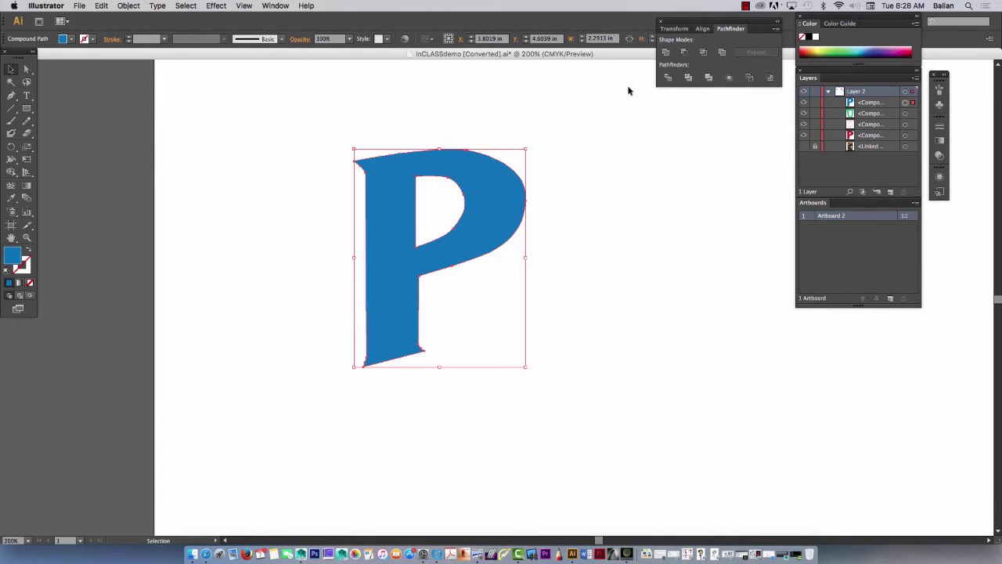
click(354, 164)
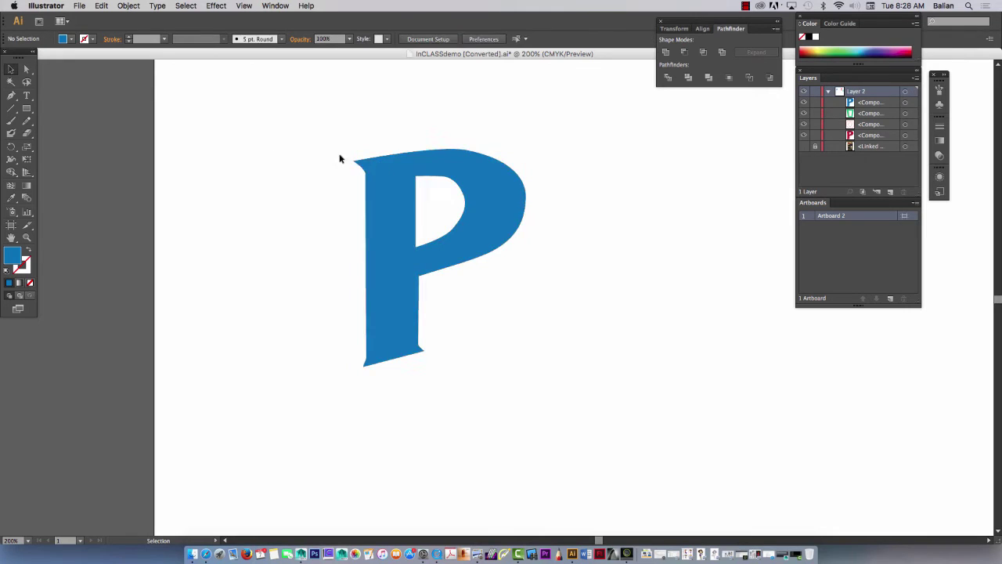
Select the blue P compound path and save the document under the name InCLASSdemo2_AM.ai.
click(372, 184)
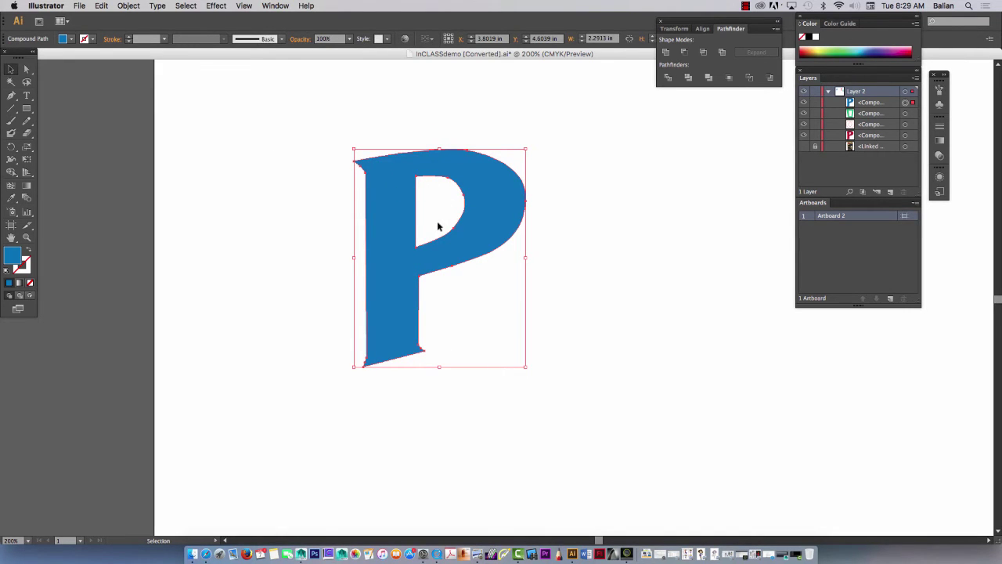
click(278, 198)
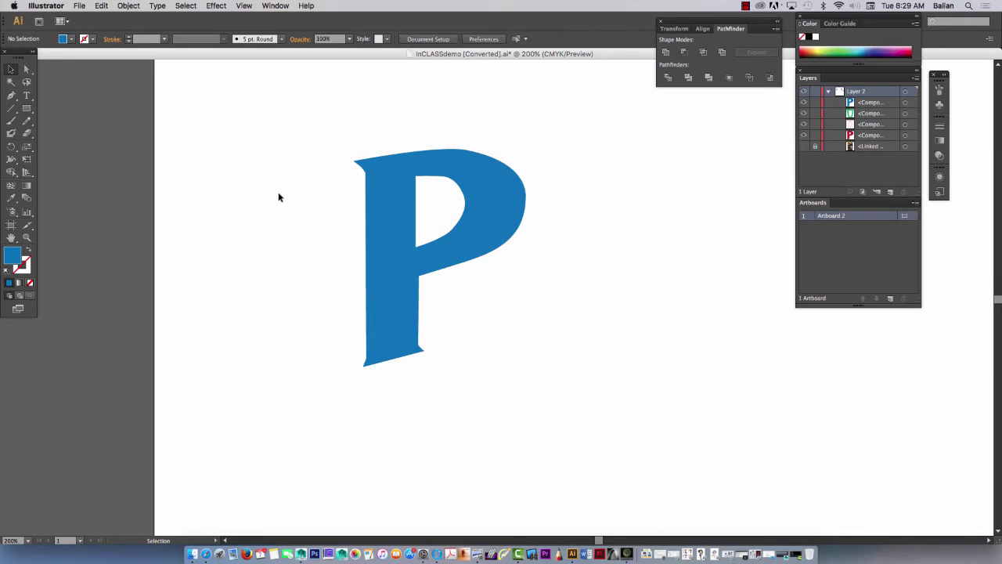
drag(308, 116, 613, 444)
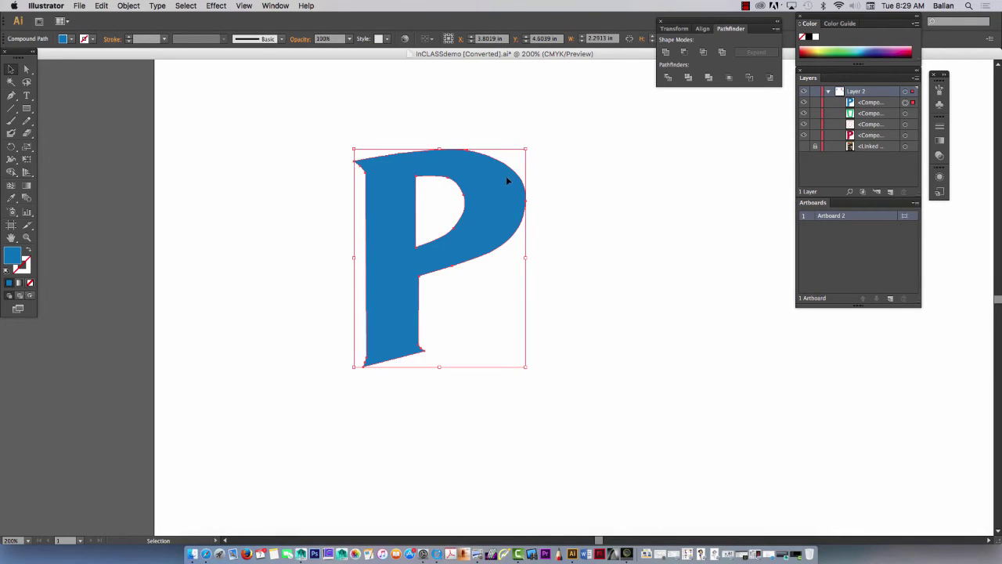
click(79, 6)
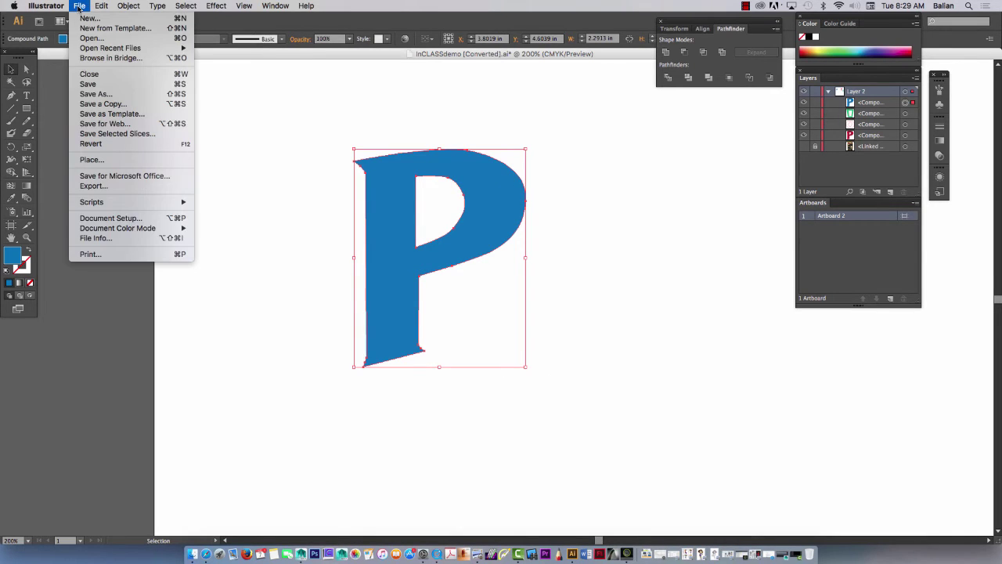
click(99, 94)
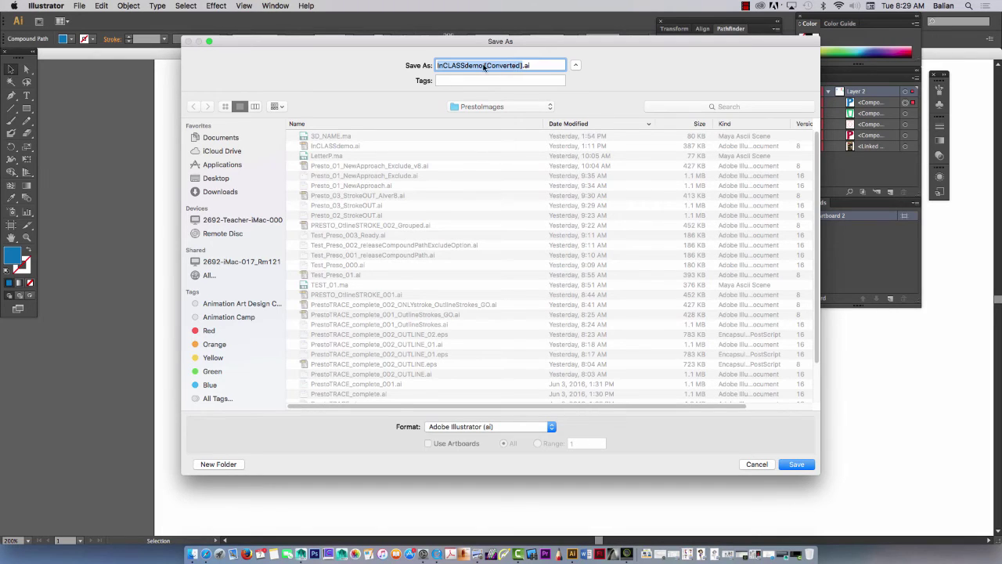
drag(484, 65, 521, 68)
text(2)
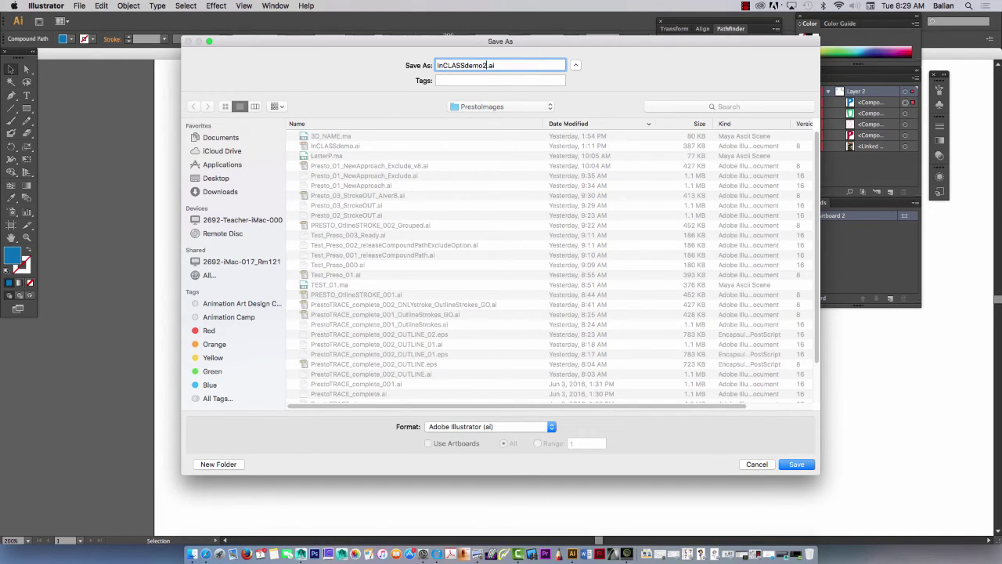
text(_AM)
click(787, 467)
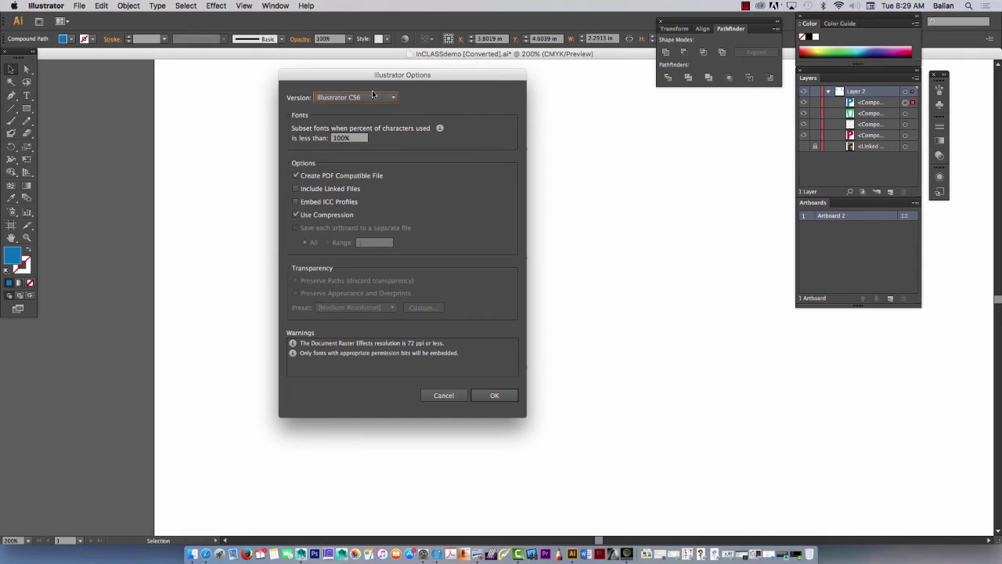
Set the saved file's version to Illustrator 8, confirm the save options and deselect the P.
click(372, 104)
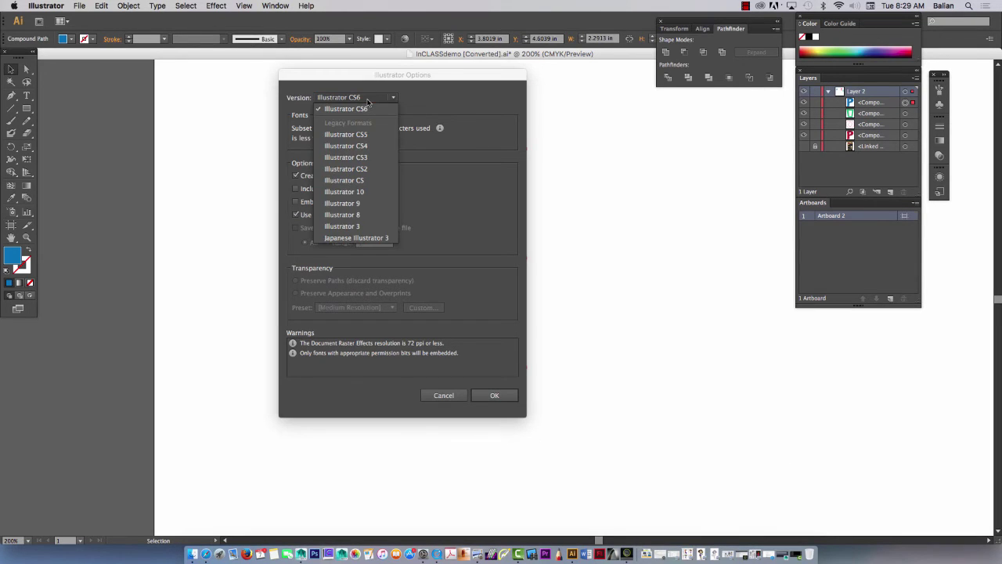
click(350, 215)
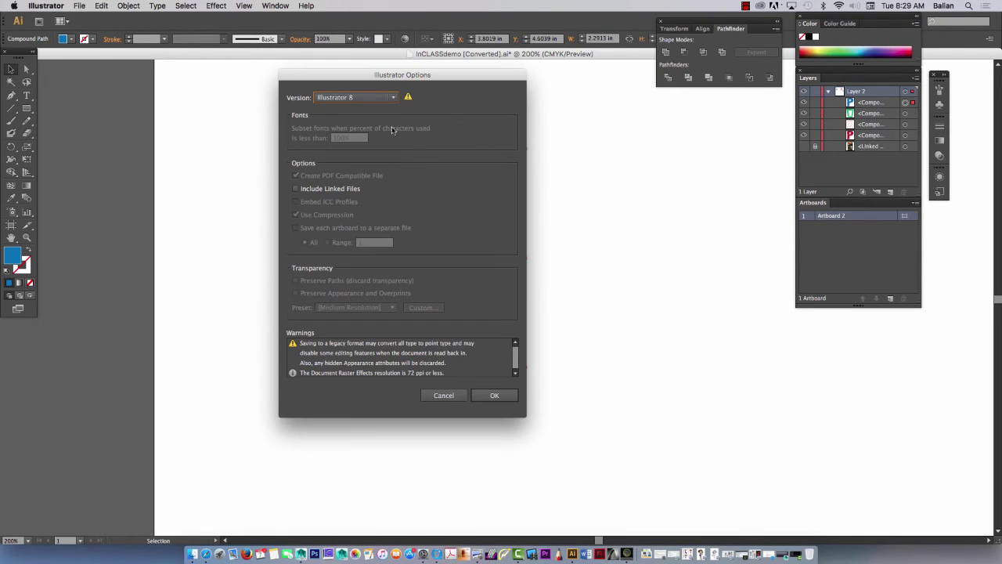
click(498, 396)
click(357, 210)
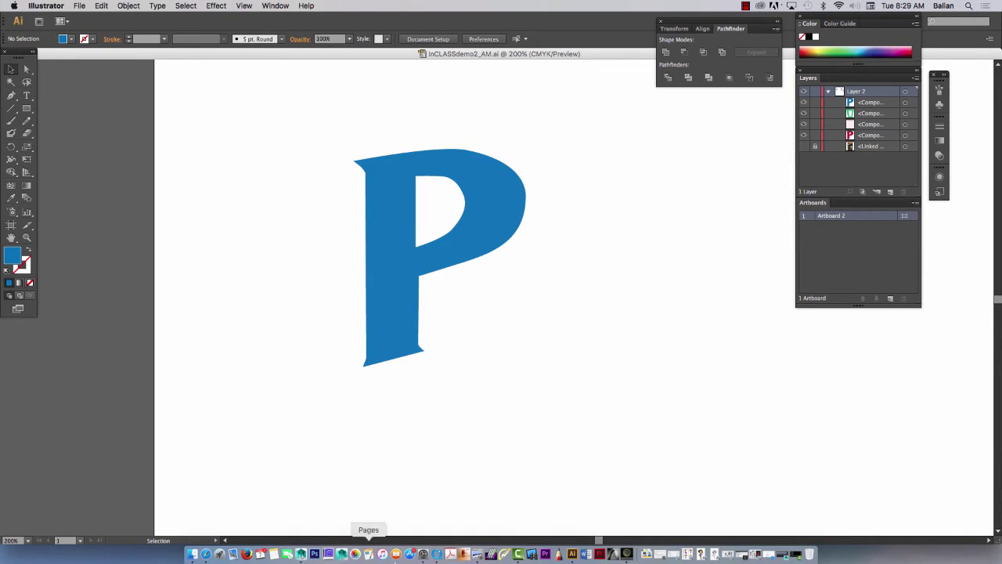
Switch to Maya and delete the existing 3D text objects from the scene.
click(302, 555)
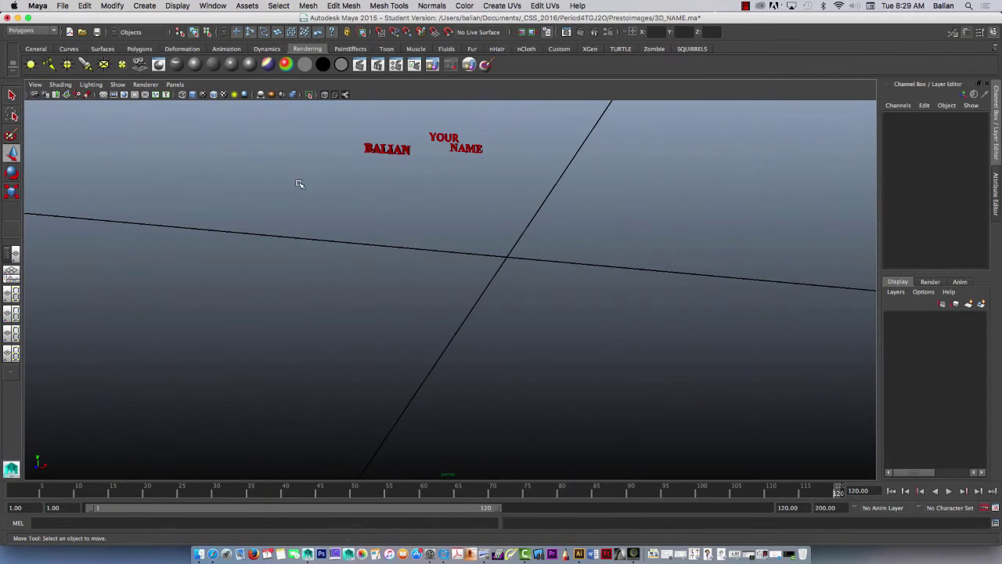
drag(296, 182, 632, 220)
key(Delete)
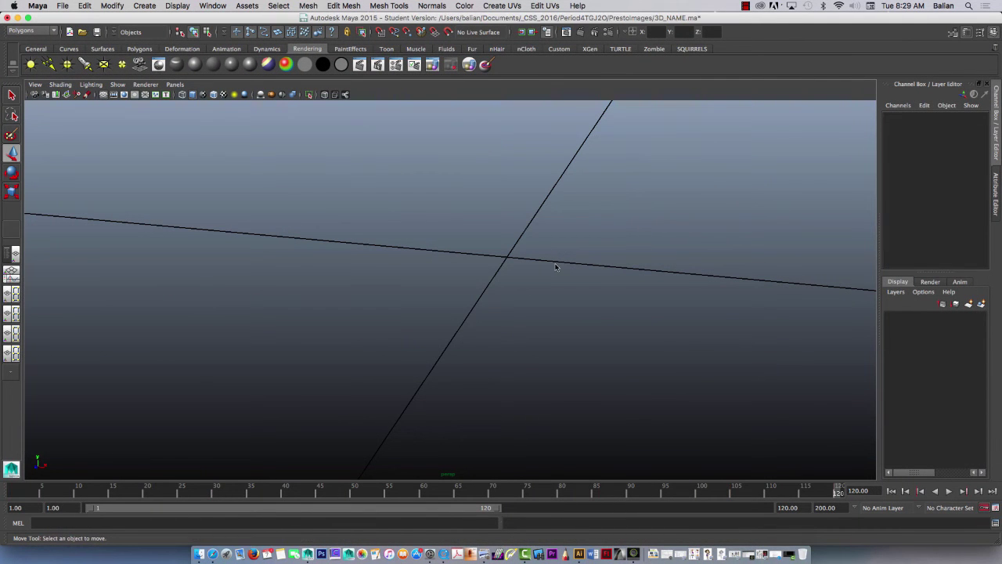
Open the options for creating an Adobe Illustrator object.
click(59, 7)
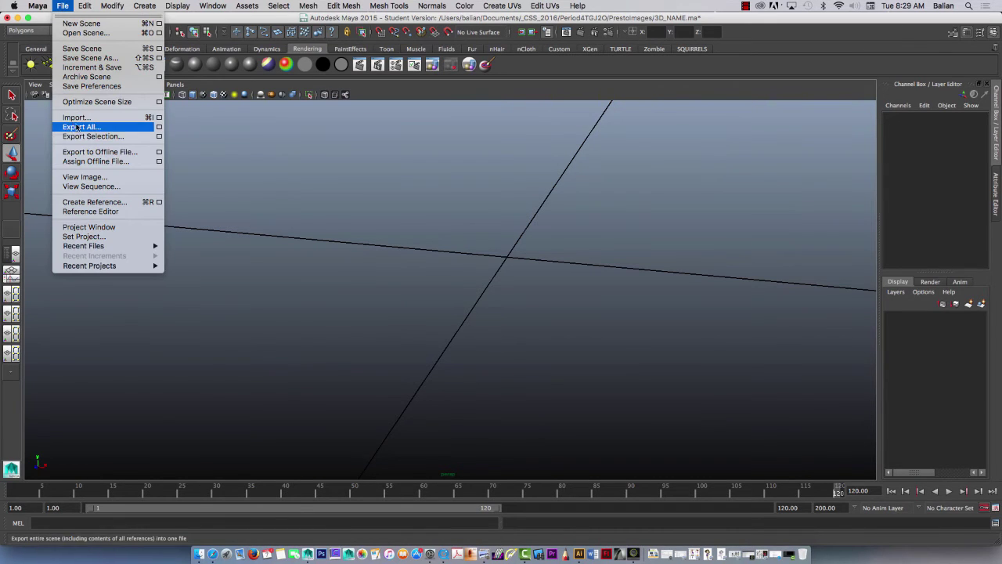
click(194, 97)
click(144, 6)
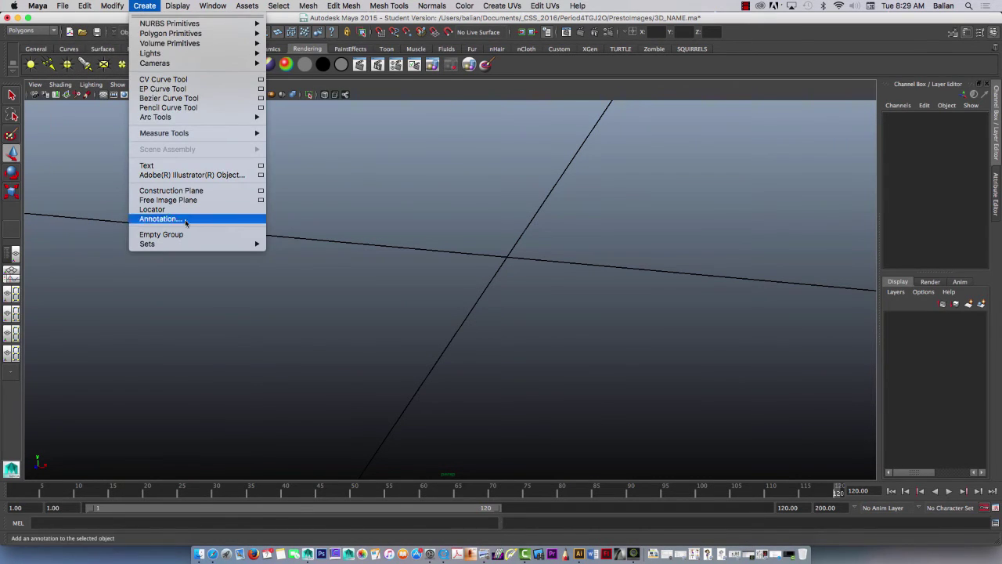
click(262, 177)
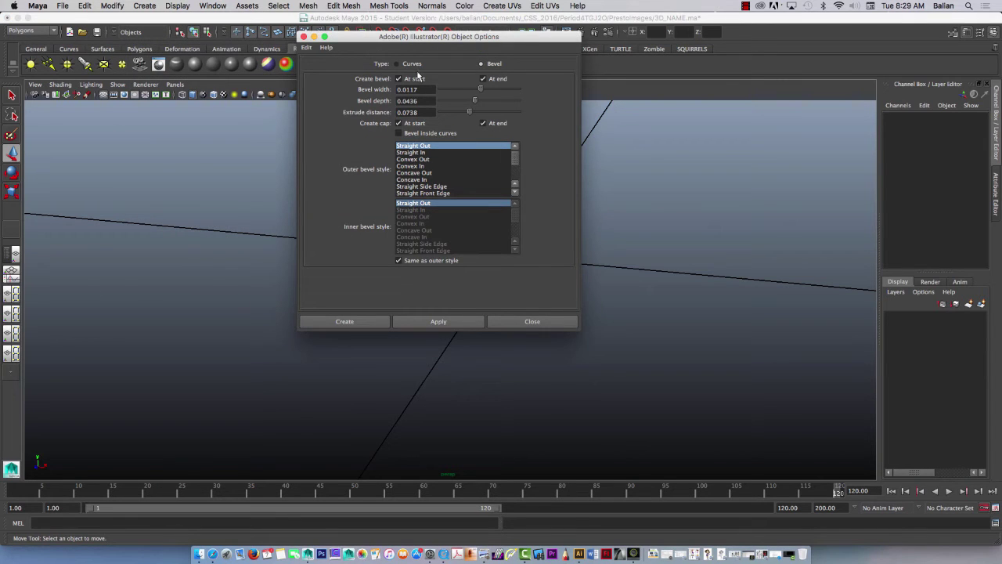
Try the Curves type, return to Bevel and set the bevel width to -0.0453.
click(397, 64)
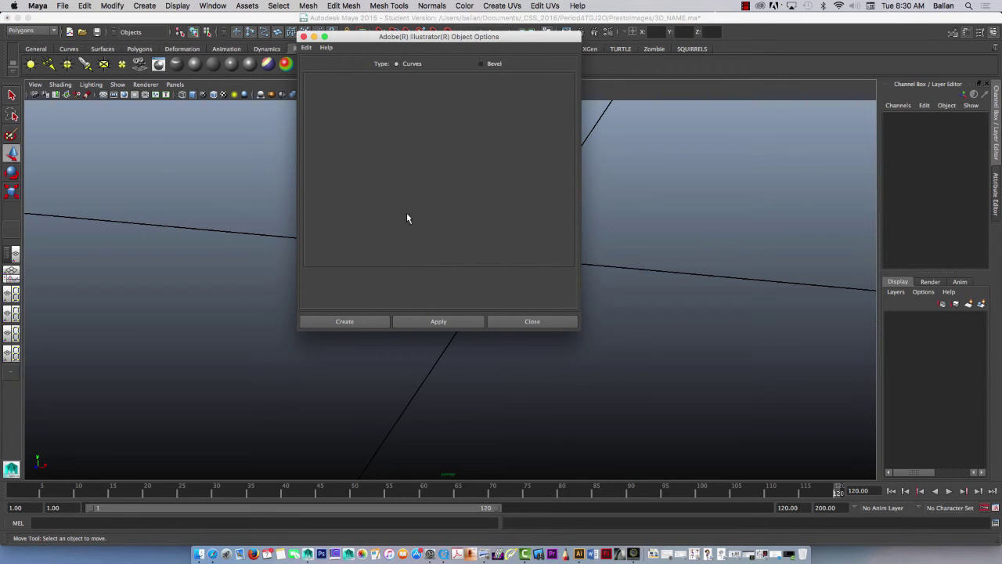
click(482, 63)
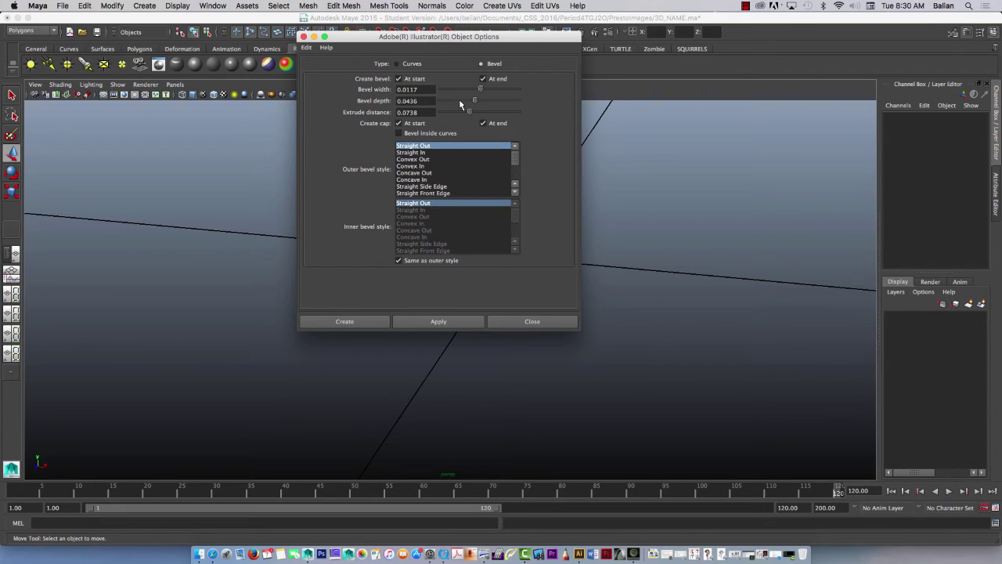
mouse_move(479, 89)
mouse_down()
mouse_move(436, 94)
mouse_move(473, 87)
mouse_up()
Reset the Illustrator object options to their default bevel settings and start creating the object.
click(306, 47)
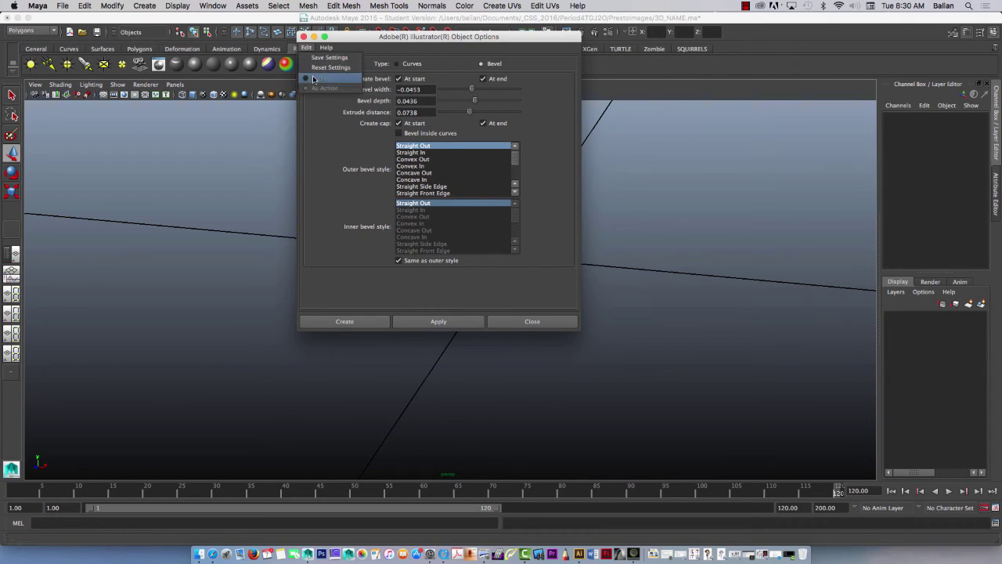
click(315, 70)
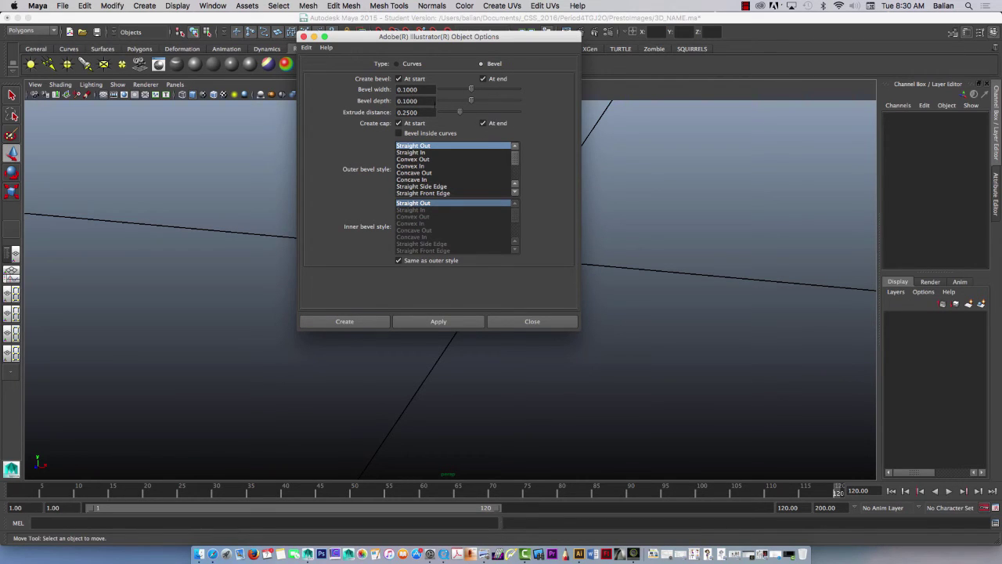
click(344, 321)
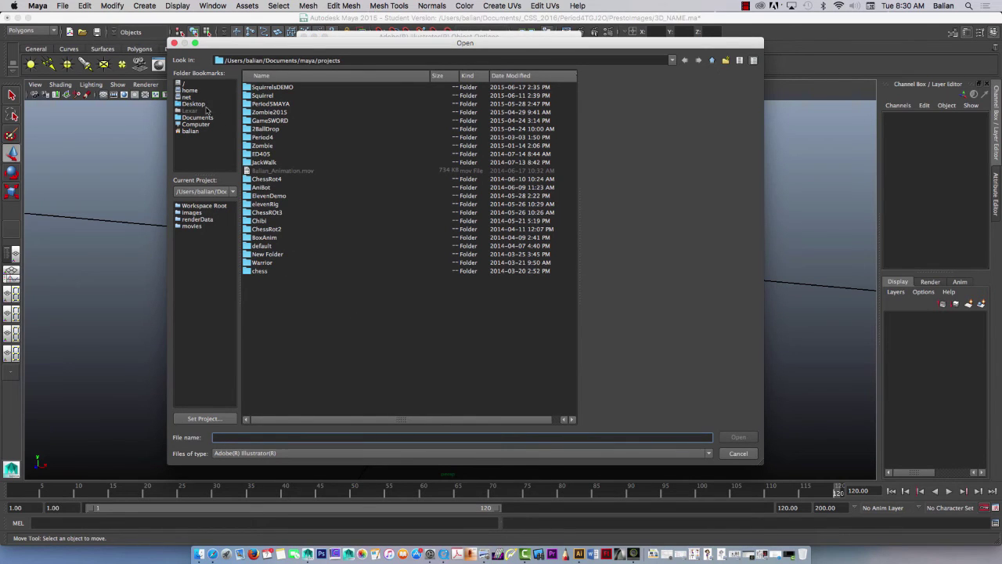
Browse to Documents/_CSS_2016/Period4TGJ2O/PrestoImages and import InCLASSdemo2_AM.ai as a bevelled object.
click(194, 117)
double_click(261, 94)
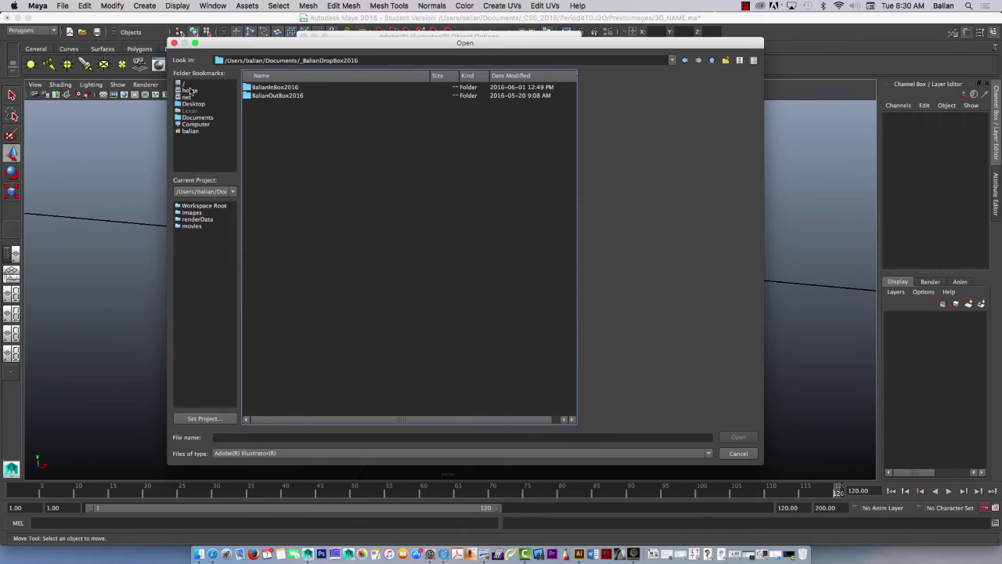
click(713, 61)
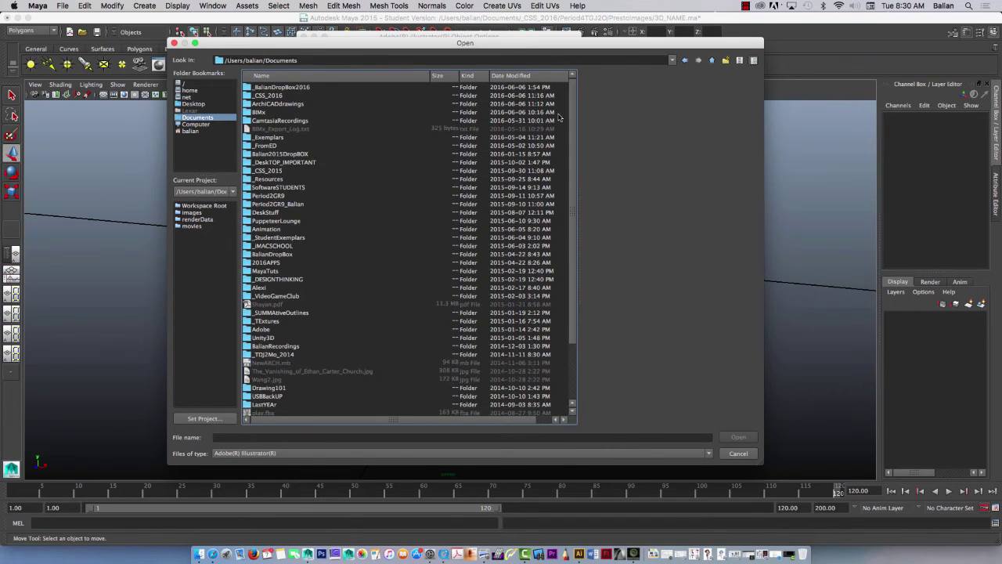
double_click(269, 96)
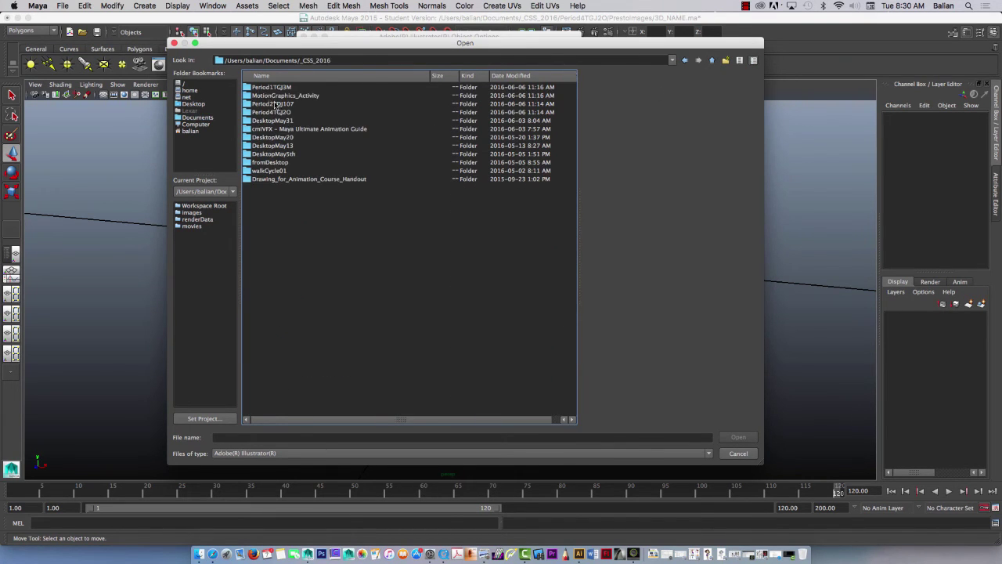
double_click(267, 112)
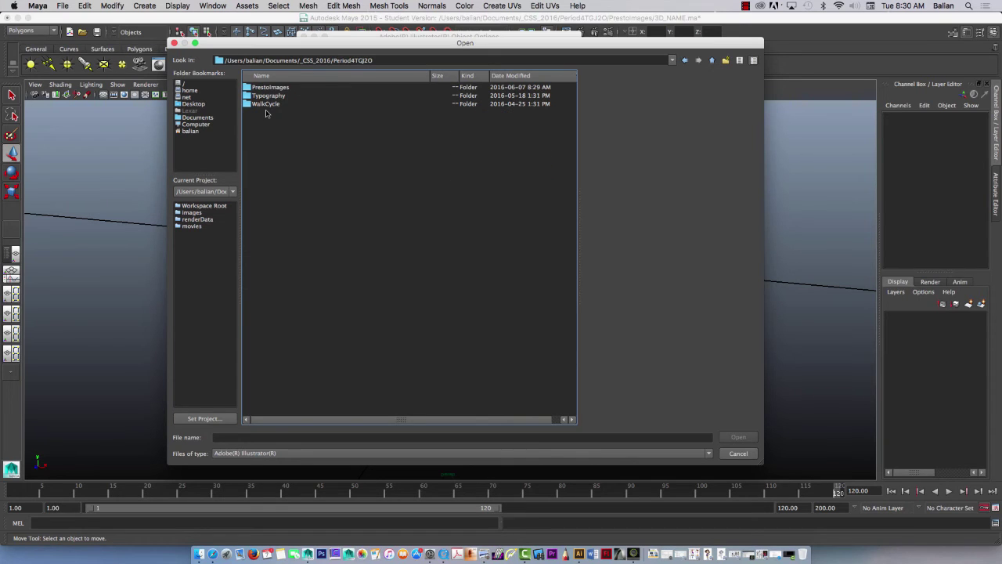
double_click(264, 89)
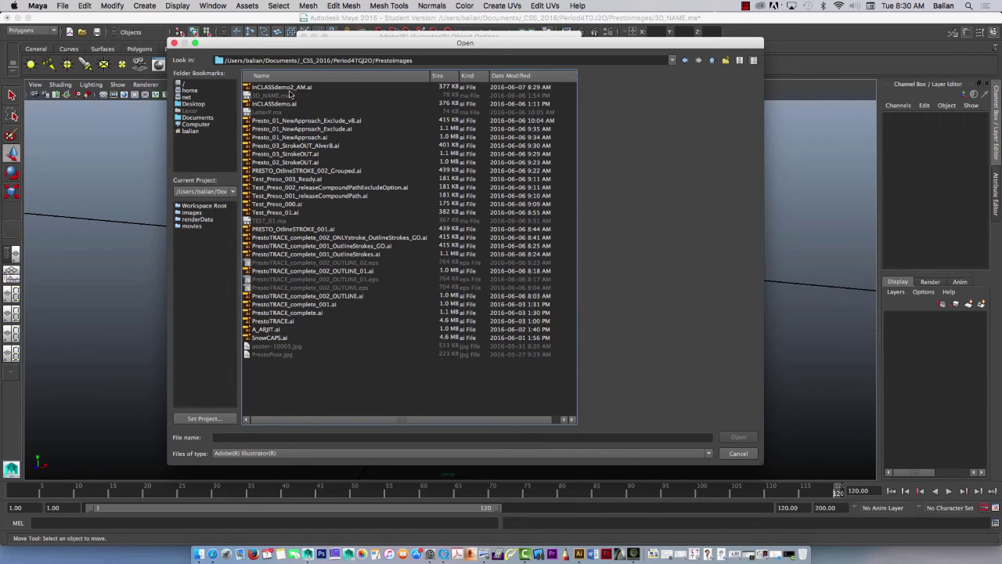
click(289, 89)
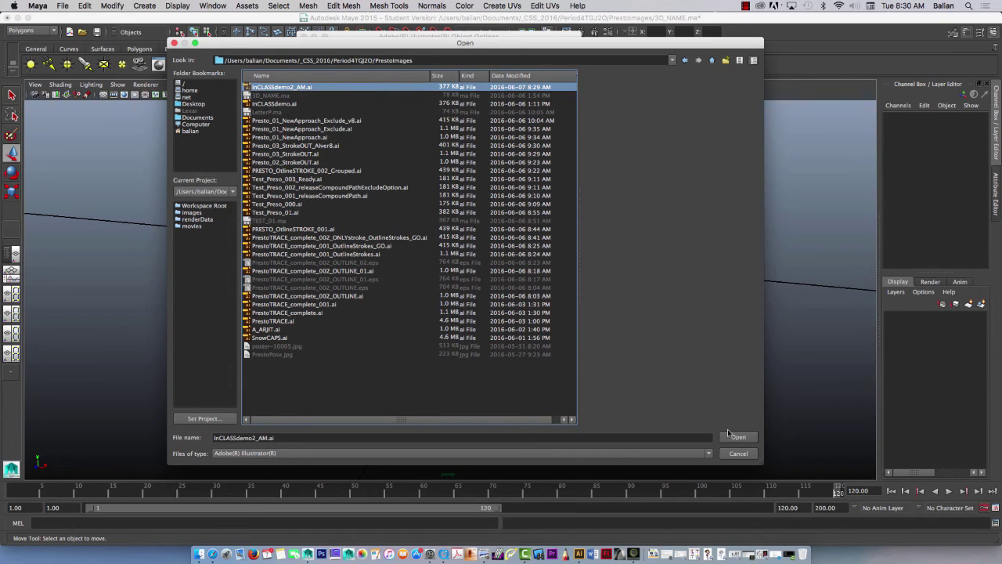
click(729, 437)
key(Return)
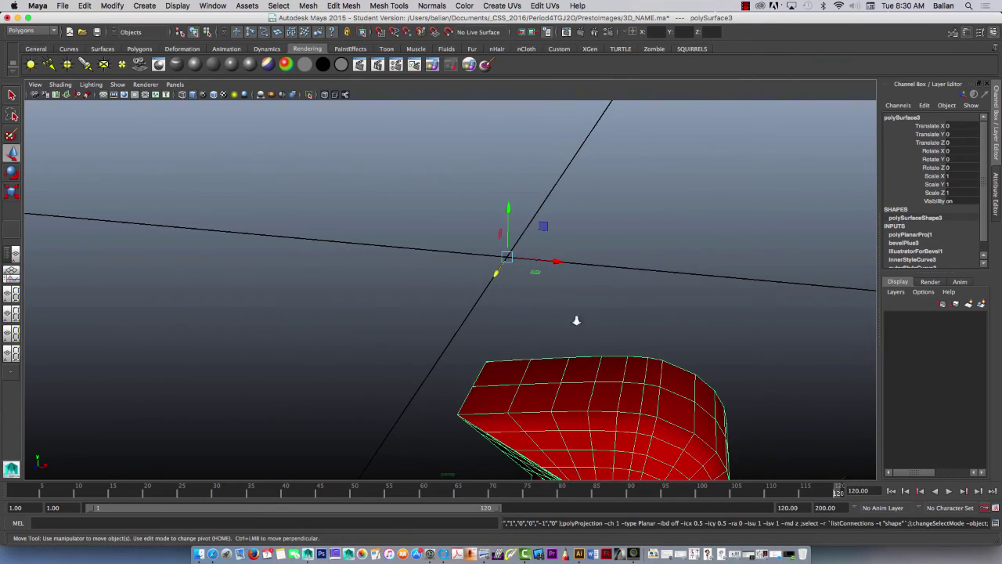
Examine the imported bevelled letters from the front in the perspective view.
scroll(577, 320, down, 7)
drag(577, 321, 497, 298)
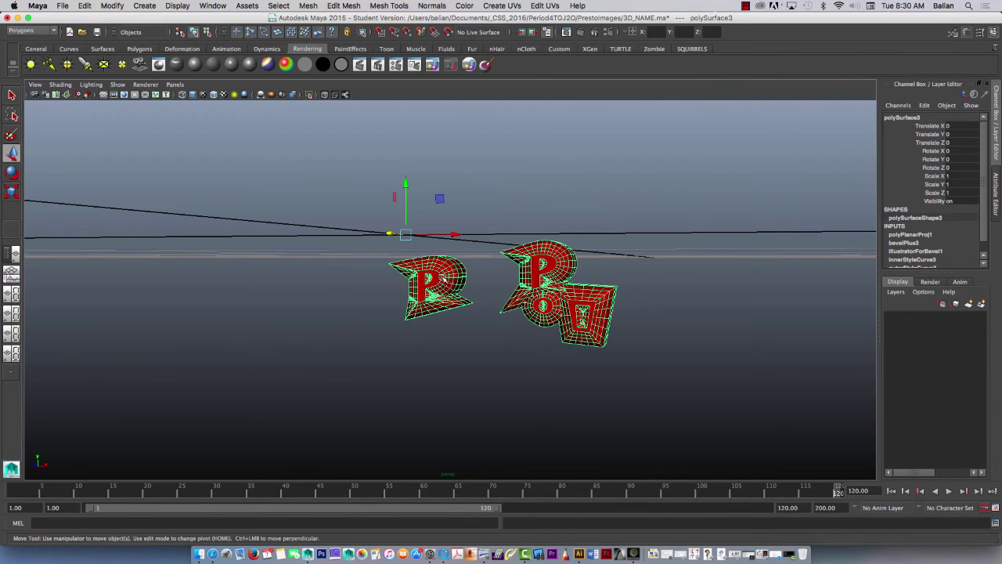
scroll(473, 273, up, 5)
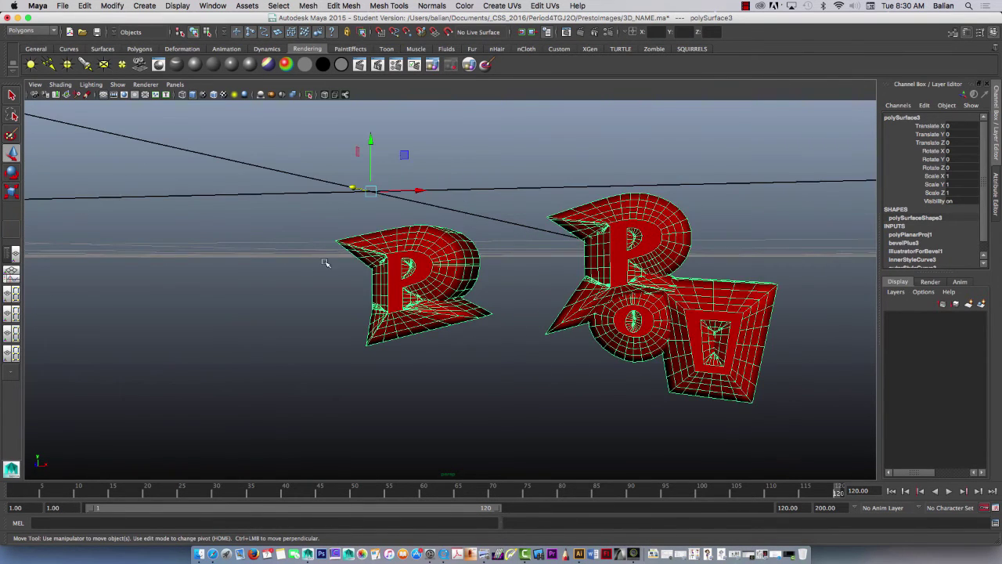
click(274, 258)
click(390, 256)
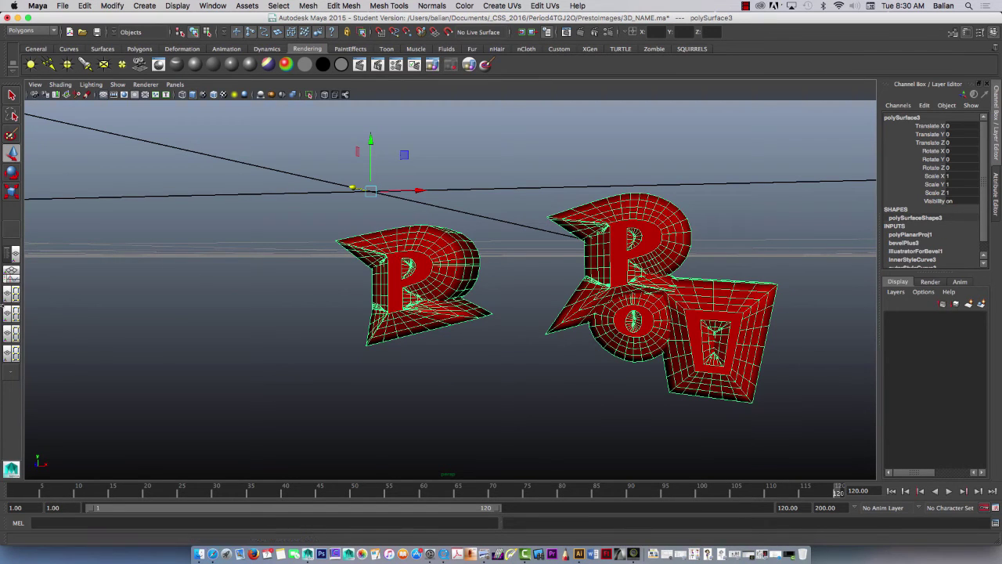
Show the Outliner beside the perspective view to check the imported surfaces and return to the single perspective view.
click(10, 258)
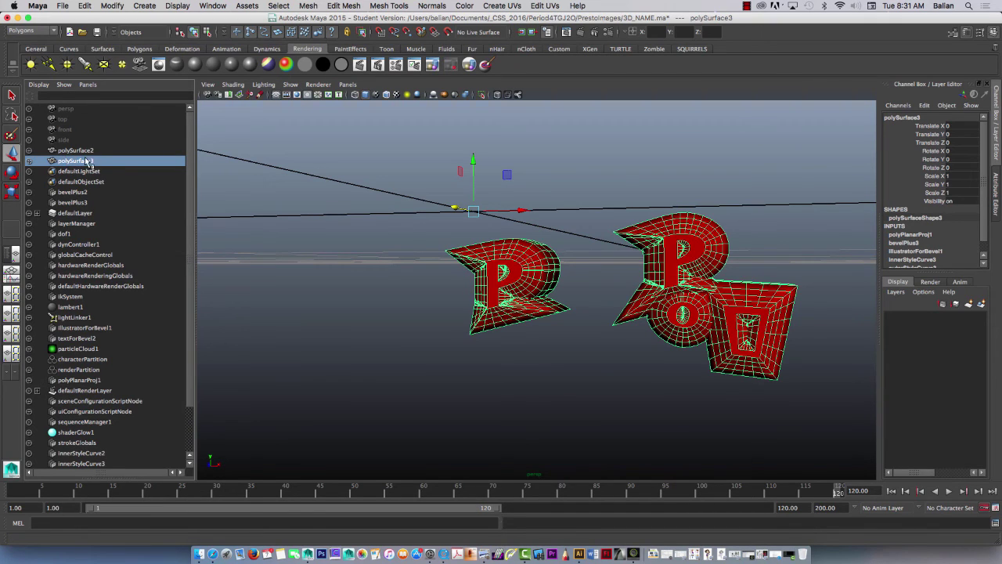
click(423, 213)
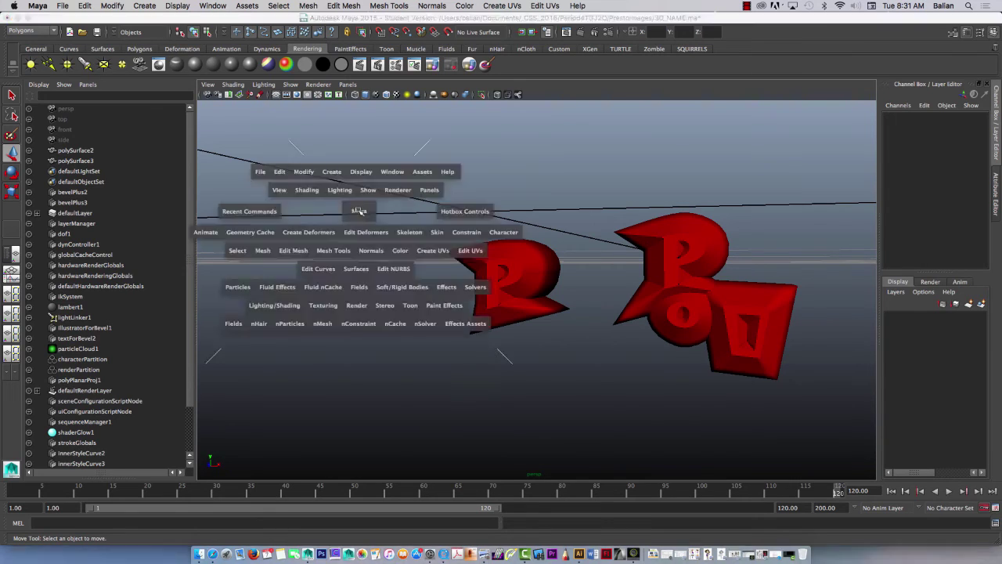
key(space)
click(432, 251)
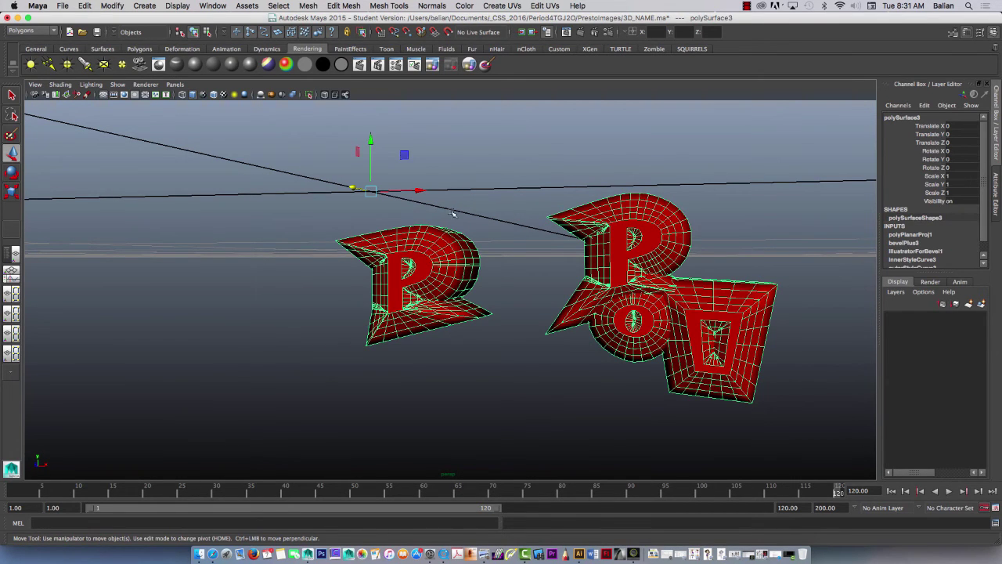
Open the Attribute Editor for the imported letters and show their bevelPlus3 history attributes.
click(446, 216)
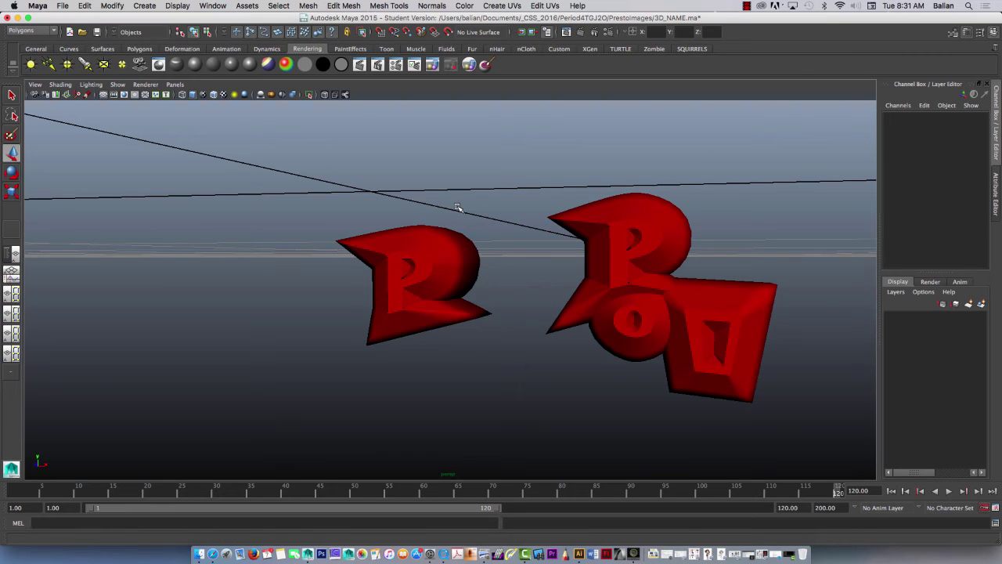
key(ctrl+a)
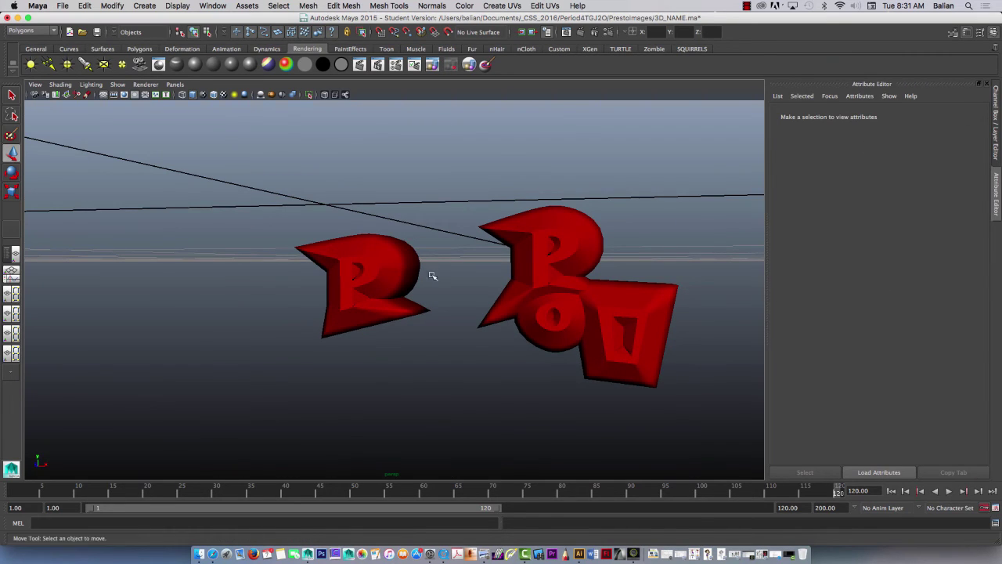
click(388, 261)
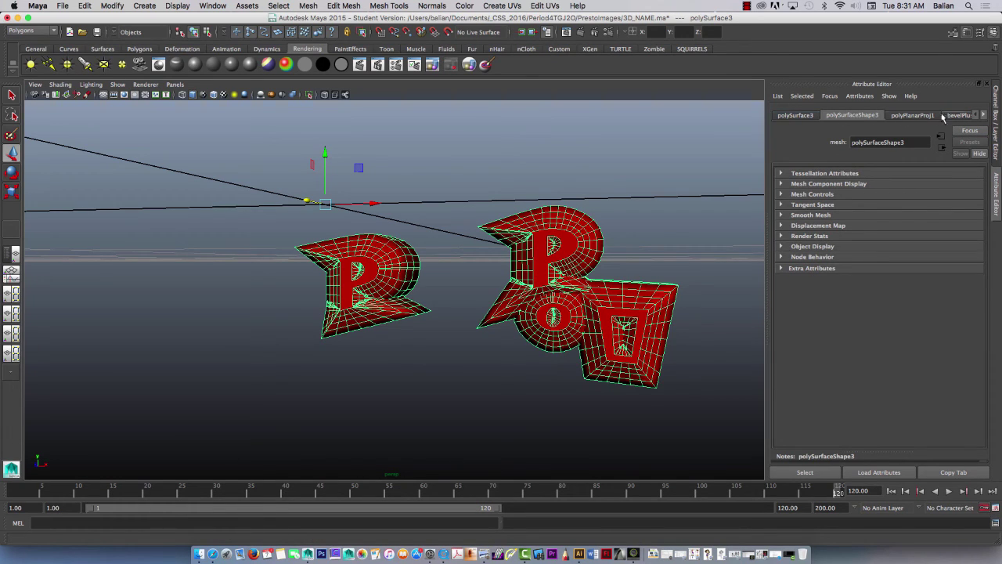
click(983, 115)
click(983, 115)
click(984, 115)
click(975, 115)
click(976, 115)
click(976, 116)
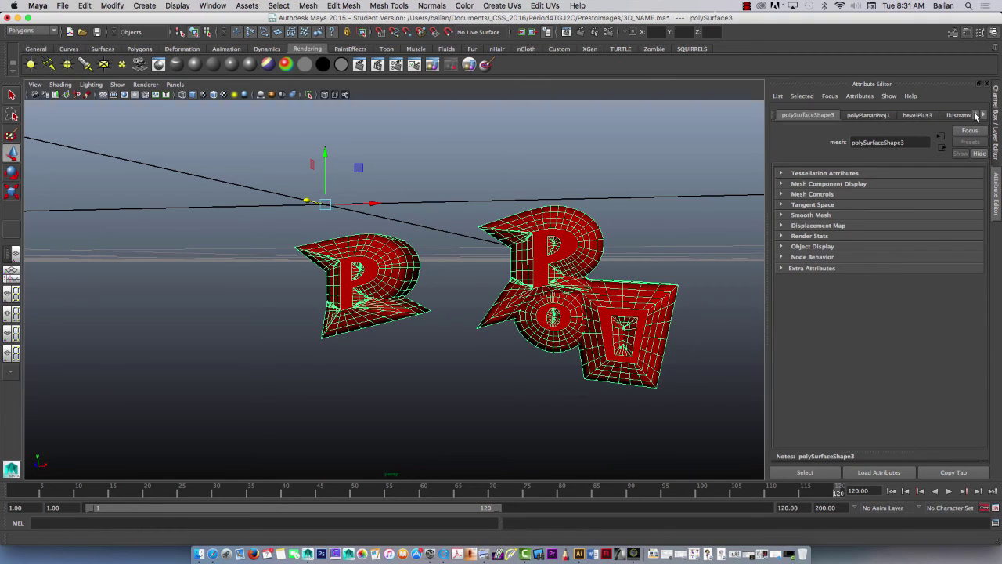
click(918, 116)
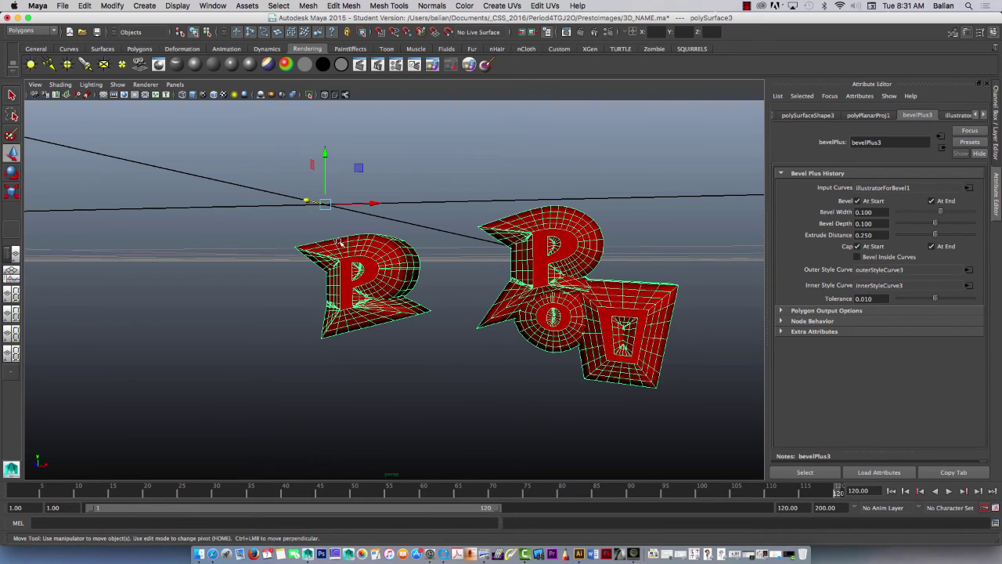
Reduce the bevel width of the imported letters to 0.008 in the bevelPlus3 history.
drag(363, 246, 339, 265)
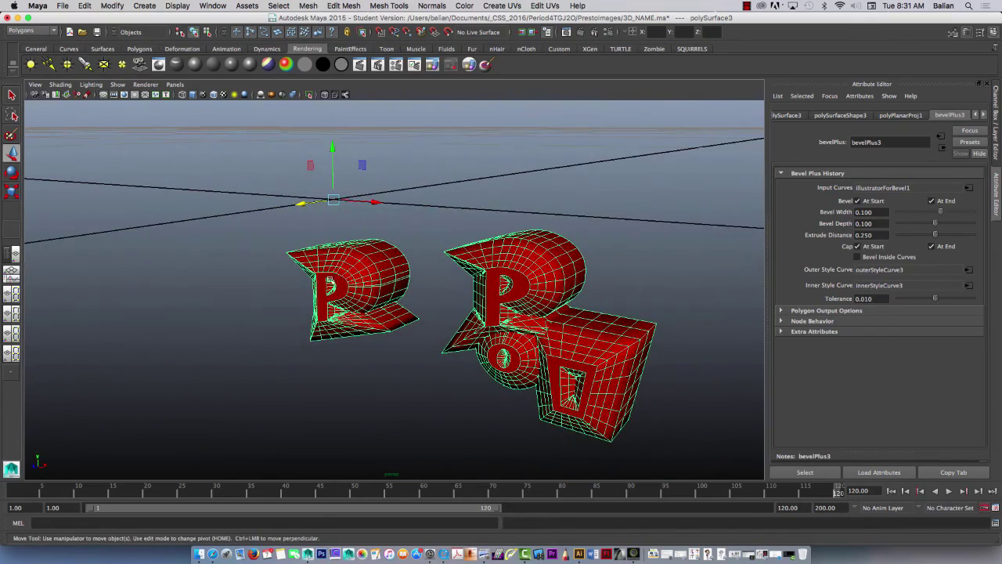
drag(349, 311, 376, 251)
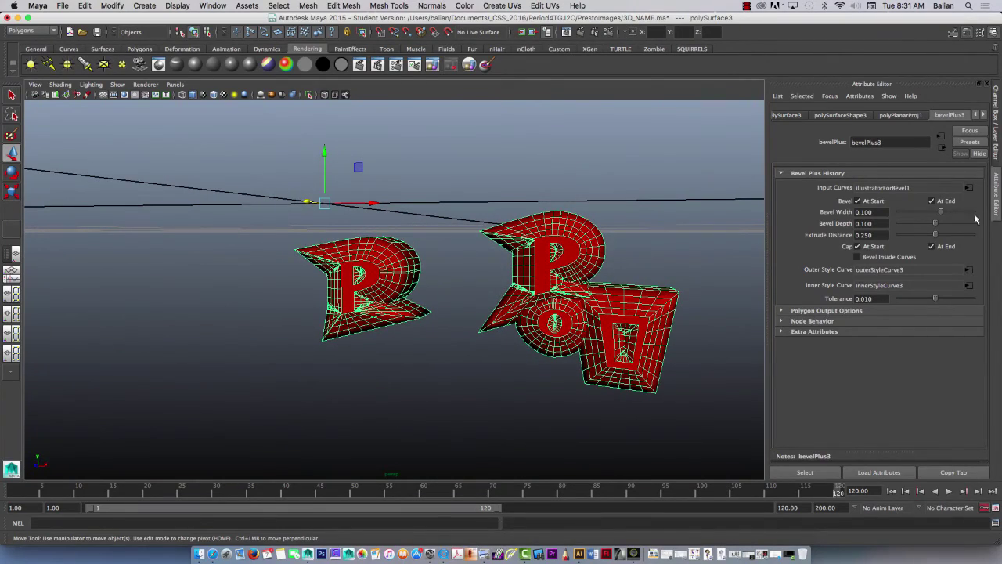
drag(943, 215, 912, 222)
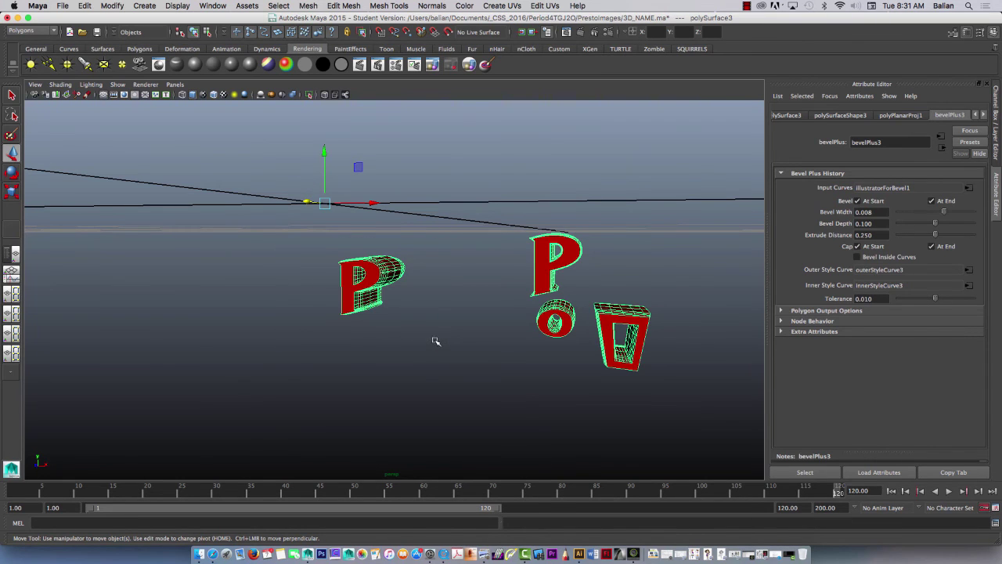
Lower the letters' bevel width further to -0.002 while checking the edges of the first P up close.
scroll(437, 338, up, 2)
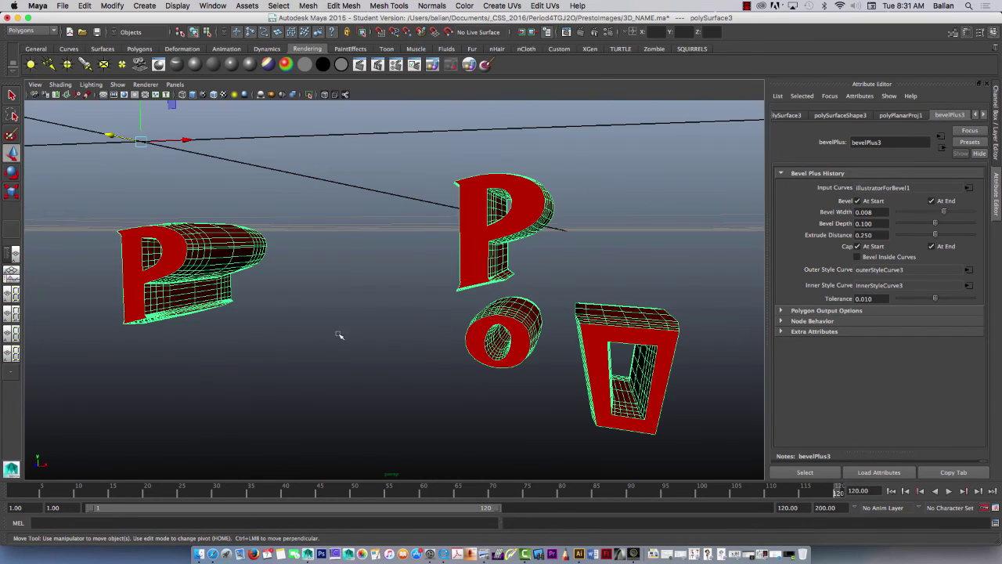
scroll(332, 336, up, 2)
scroll(395, 312, up, 2)
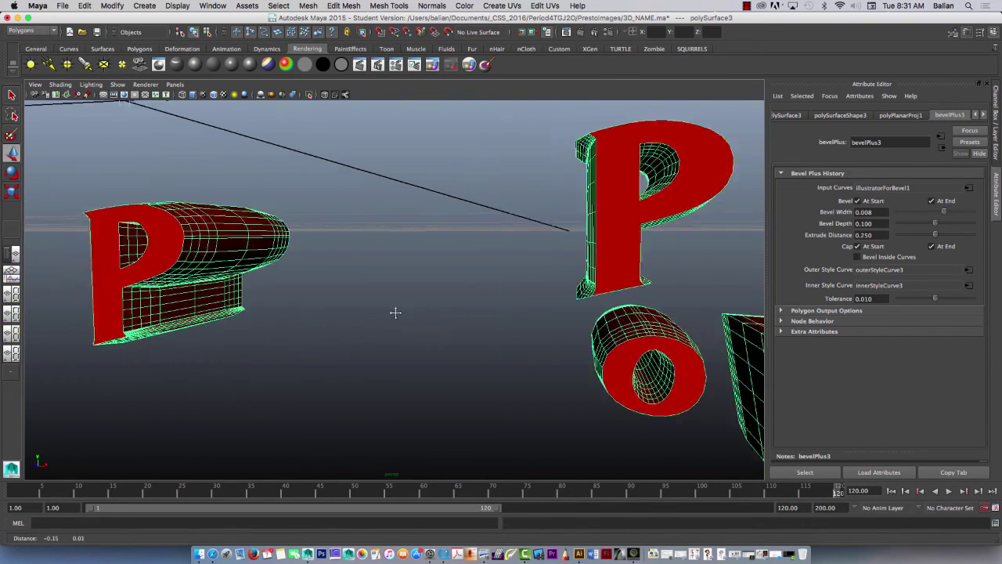
alt+drag(395, 312, 475, 293)
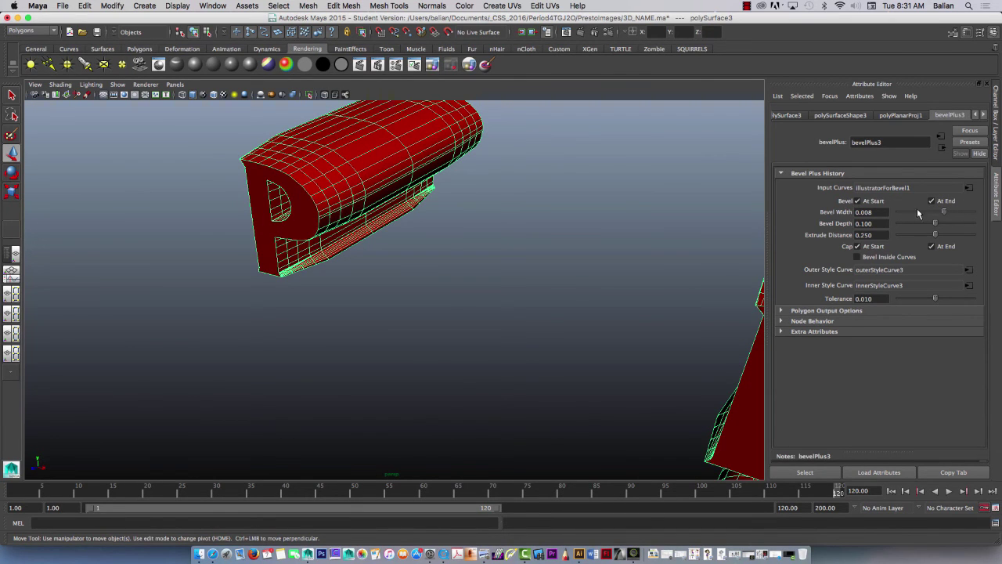
drag(944, 212, 935, 214)
alt+drag(611, 234, 583, 220)
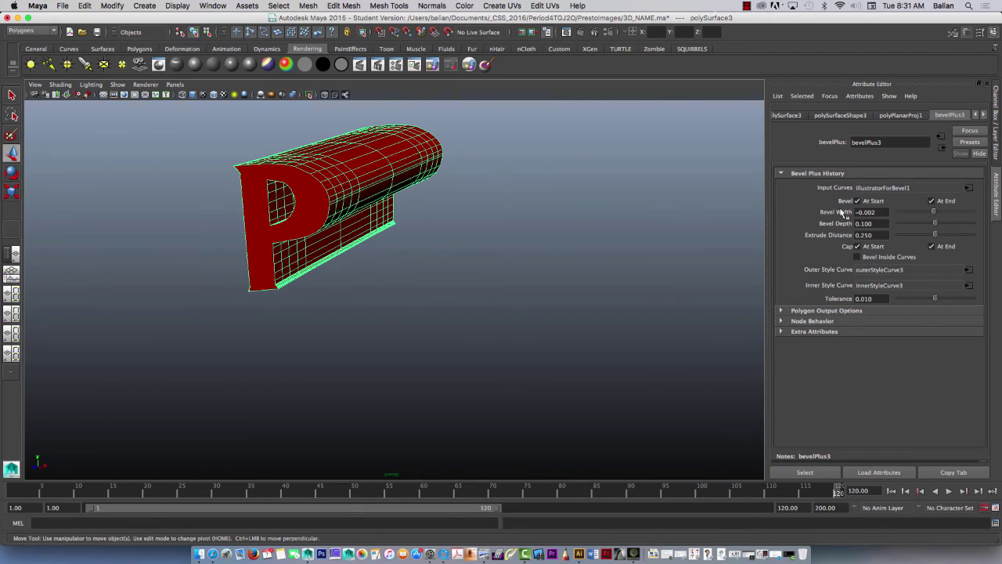
Set the letters' bevel depth to 0.041, extrude distance to 0 and bevel width to 0.004.
drag(933, 226, 886, 260)
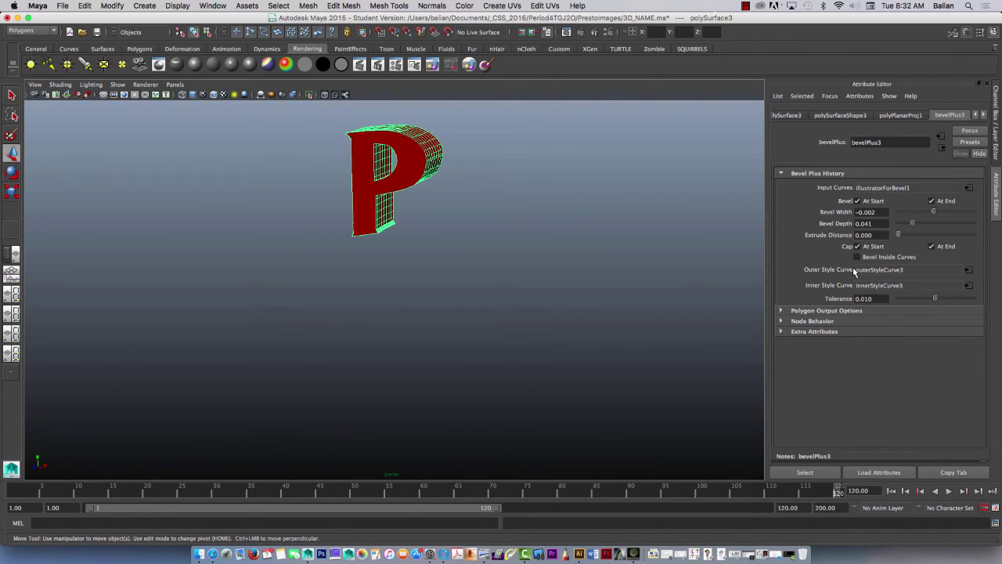
drag(629, 214, 577, 215)
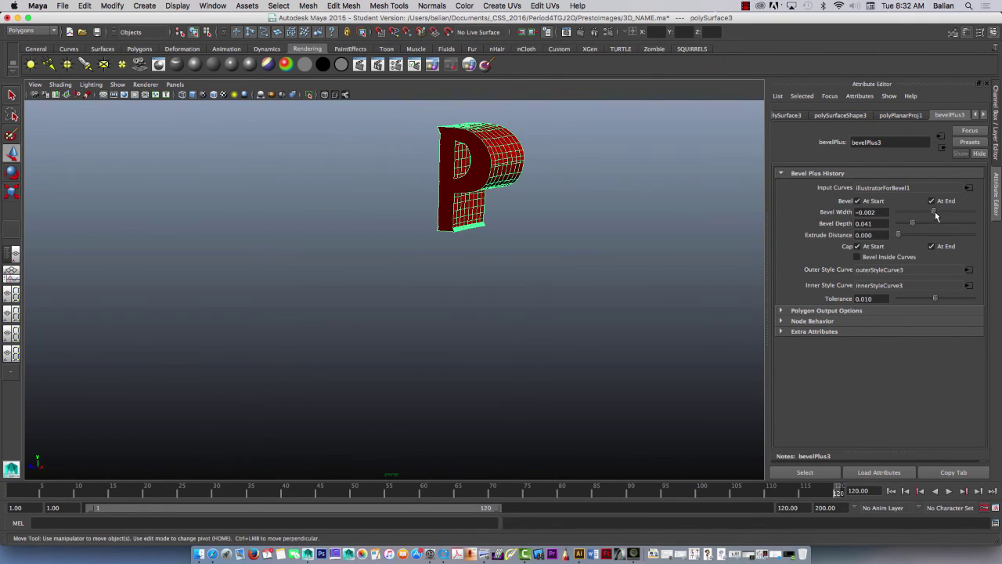
mouse_move(935, 212)
mouse_down()
mouse_move(950, 214)
mouse_move(933, 216)
mouse_move(941, 220)
mouse_up()
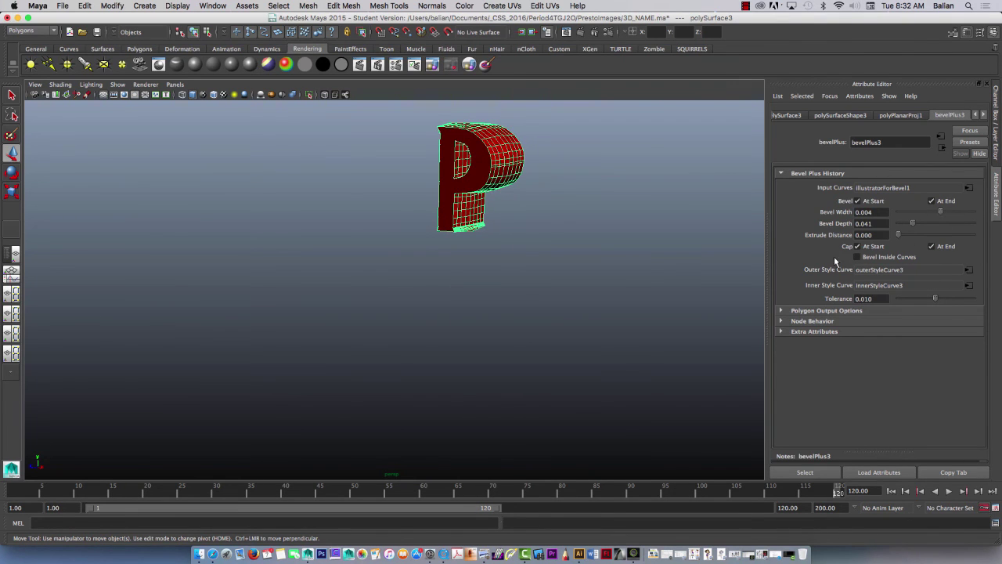
Examine the thinned letters from several angles, both up close and as a whole group.
drag(582, 225, 609, 219)
scroll(608, 219, down, 5)
drag(602, 291, 532, 279)
scroll(547, 241, up, 6)
scroll(545, 242, down, 2)
mouse_move(376, 257)
mouse_down()
mouse_move(537, 278)
mouse_move(553, 255)
mouse_move(588, 261)
mouse_move(361, 268)
mouse_move(394, 253)
mouse_up()
scroll(425, 253, down, 3)
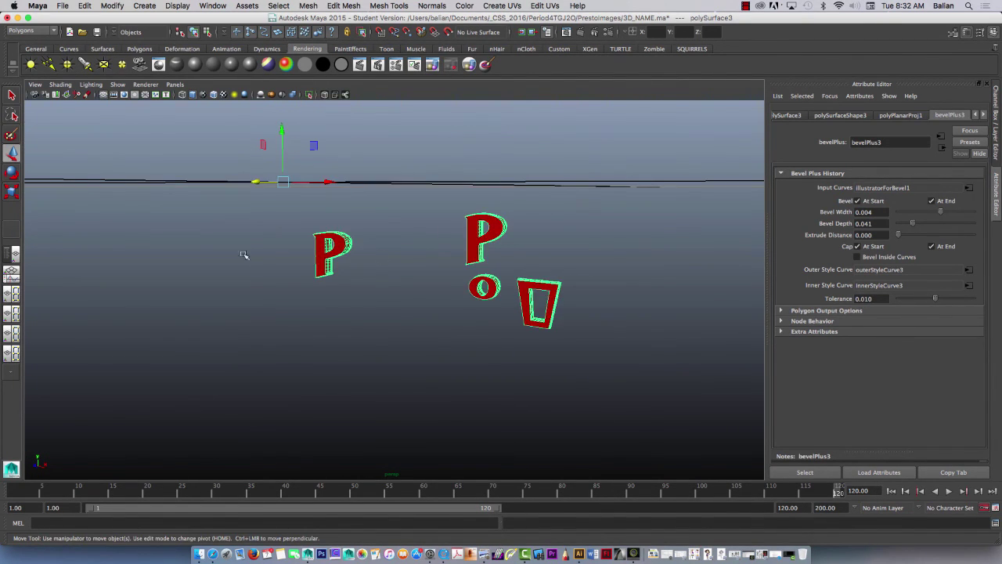
Test selecting individual letters in the perspective view to check whether they are separate objects.
drag(251, 224, 358, 308)
click(471, 207)
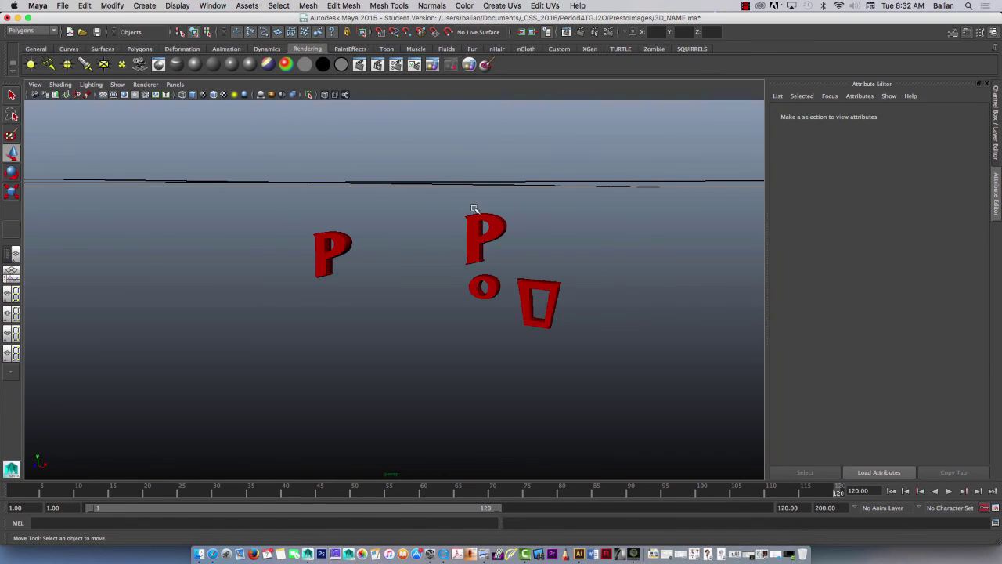
click(482, 220)
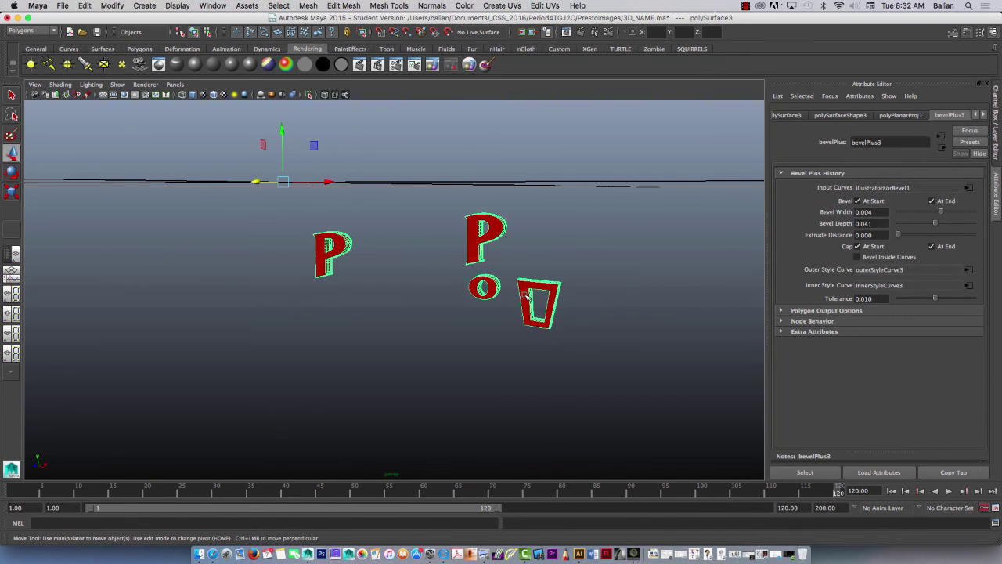
drag(465, 203, 586, 368)
Inspect the bevelled edges and sides of the standalone letter P at close range.
drag(318, 280, 409, 239)
scroll(383, 253, up, 5)
scroll(423, 237, up, 5)
drag(627, 169, 622, 232)
scroll(463, 222, down, 6)
scroll(463, 224, up, 3)
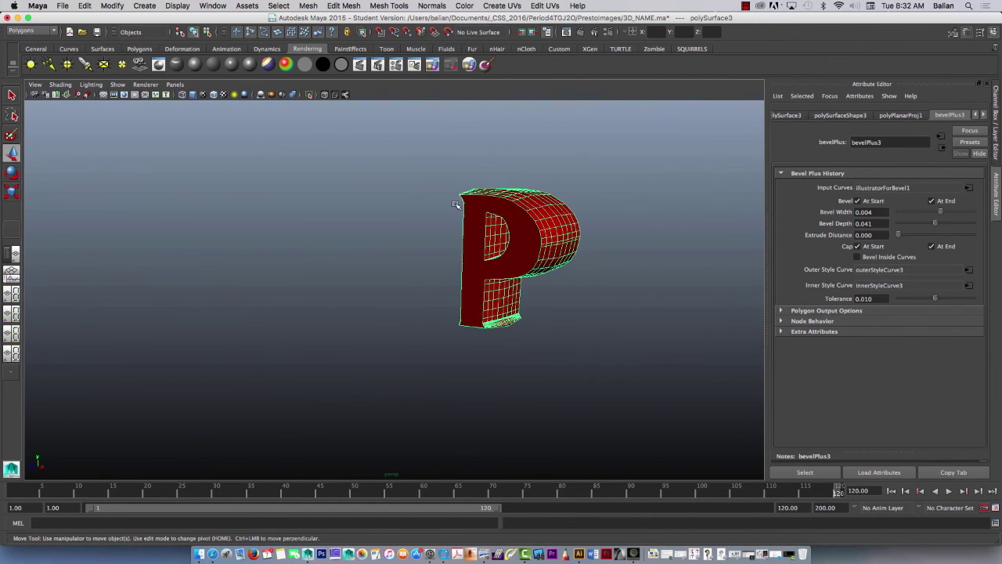
click(152, 7)
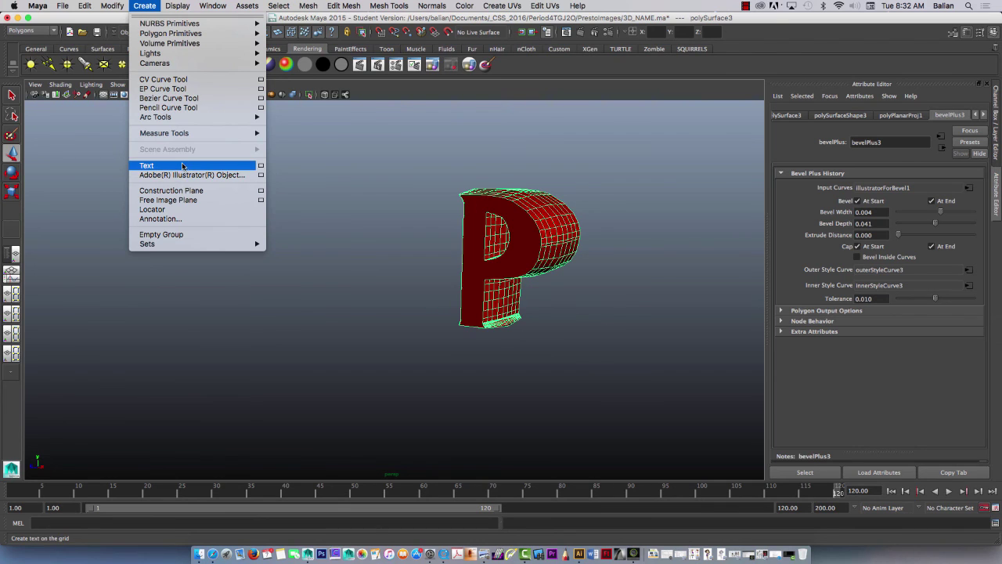
click(436, 254)
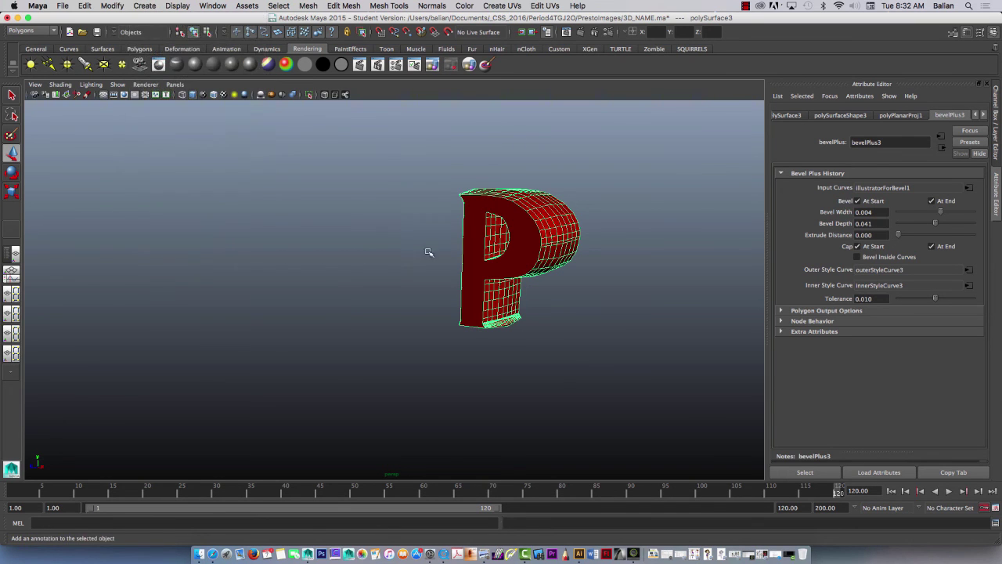
scroll(472, 243, up, 5)
scroll(472, 242, down, 6)
drag(470, 225, 218, 289)
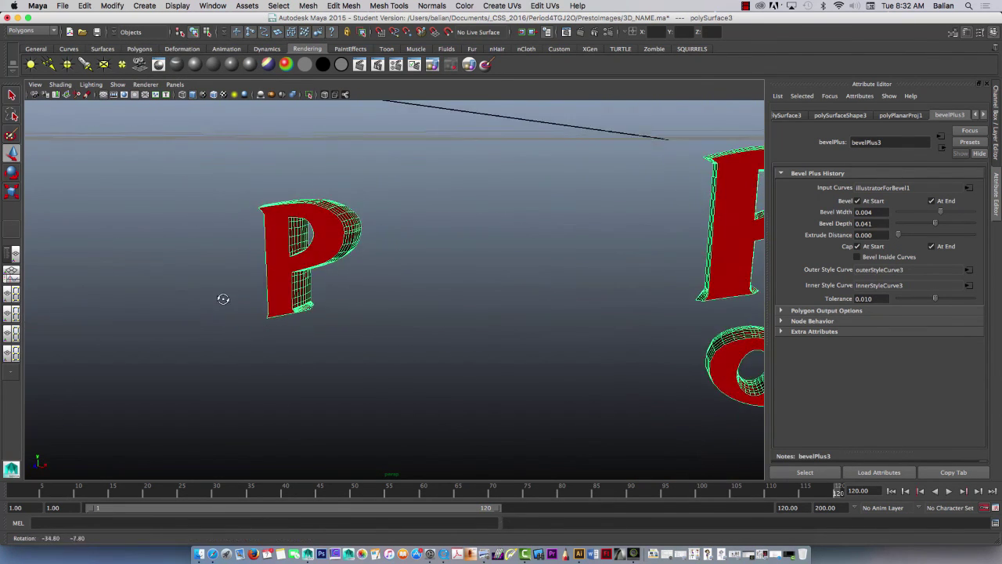
click(747, 6)
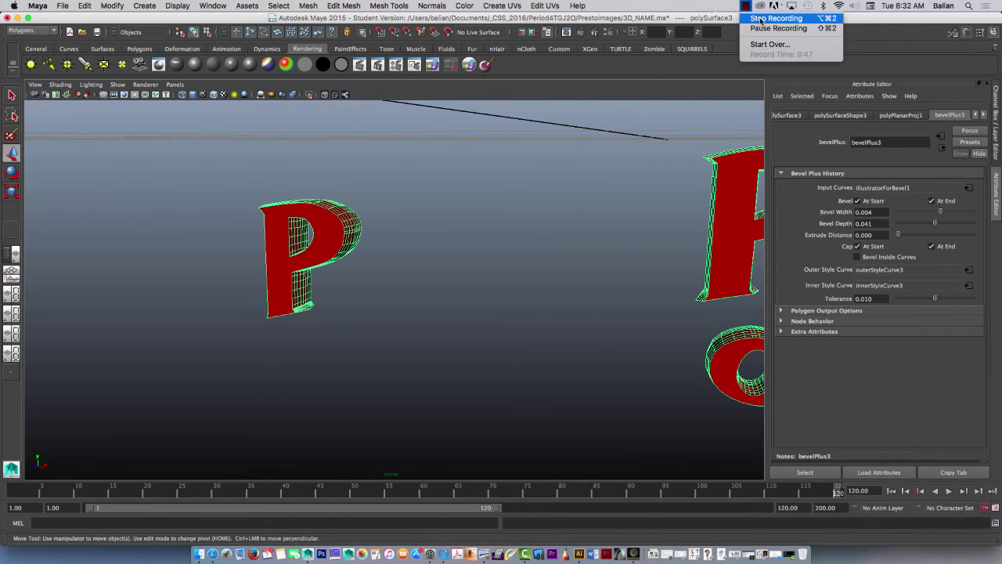